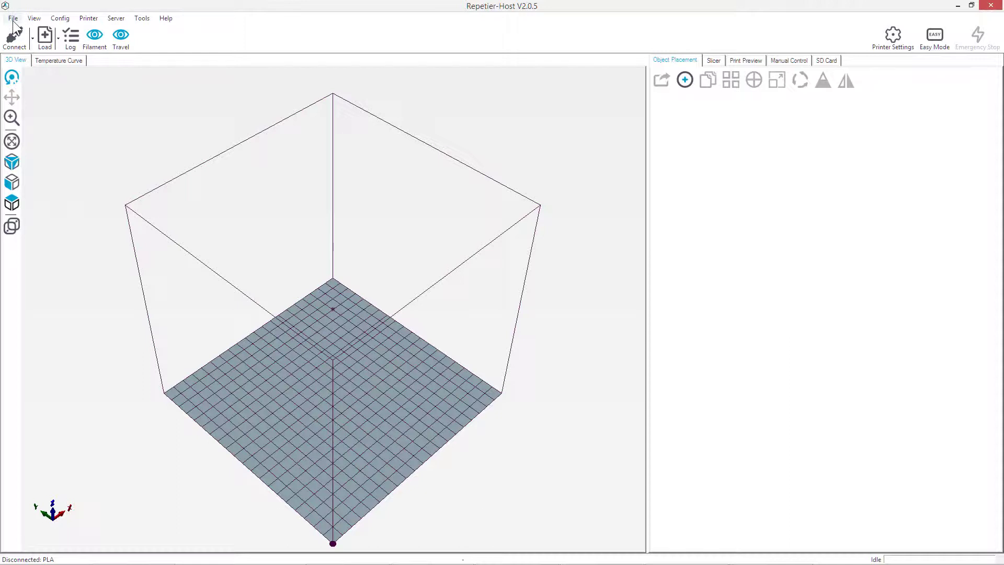
# Load 40mm_box_pillar_Gcode.gcode from the P802M V.07 folder and view the model on the print bed.
pyautogui.click(13, 19)
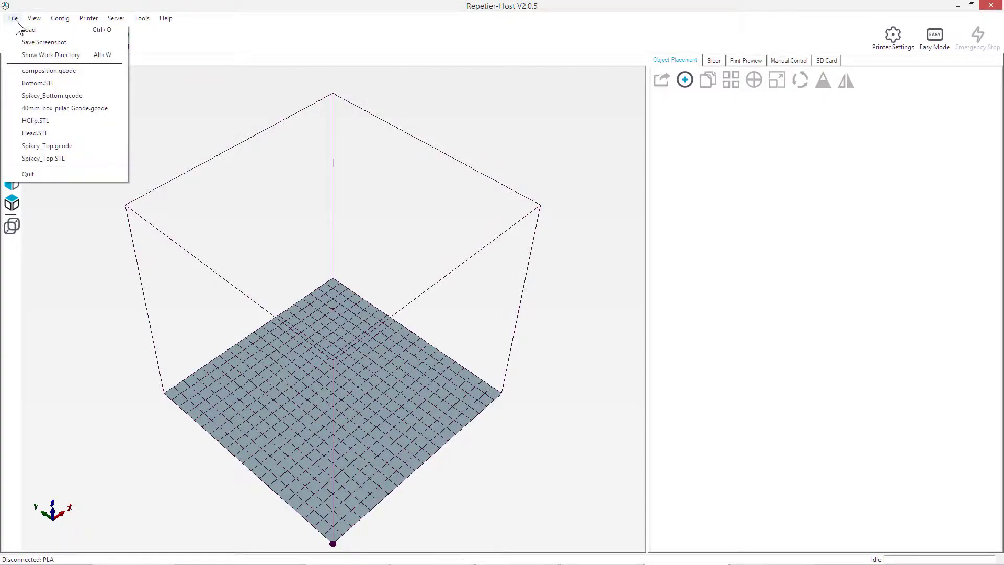
pyautogui.click(74, 4)
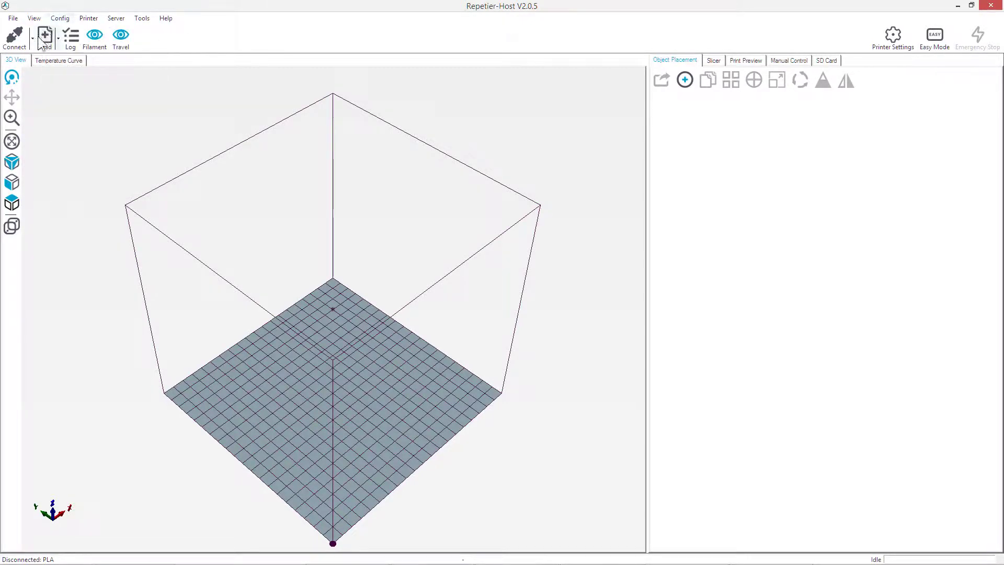
pyautogui.click(59, 44)
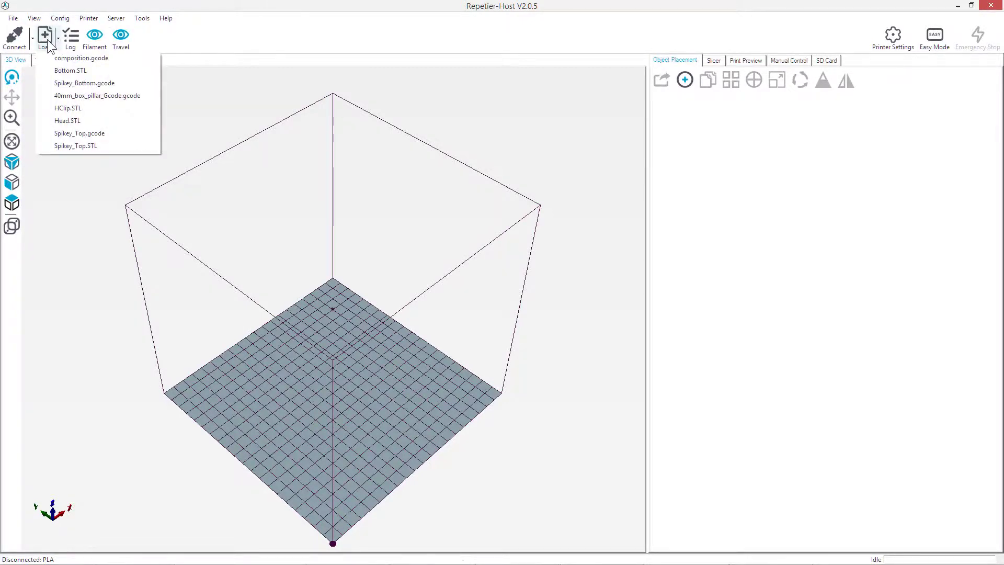
pyautogui.click(47, 39)
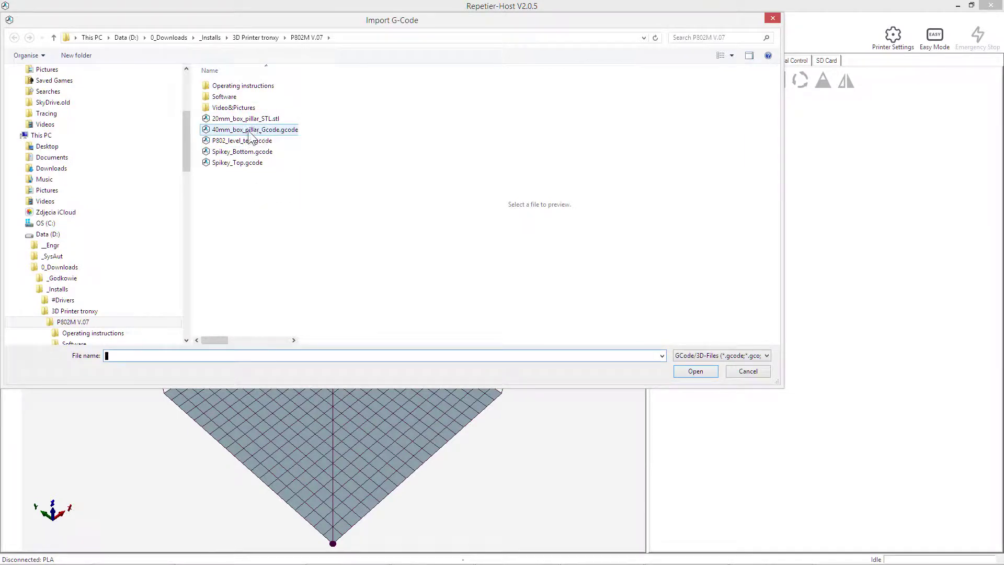
pyautogui.doubleClick(249, 131)
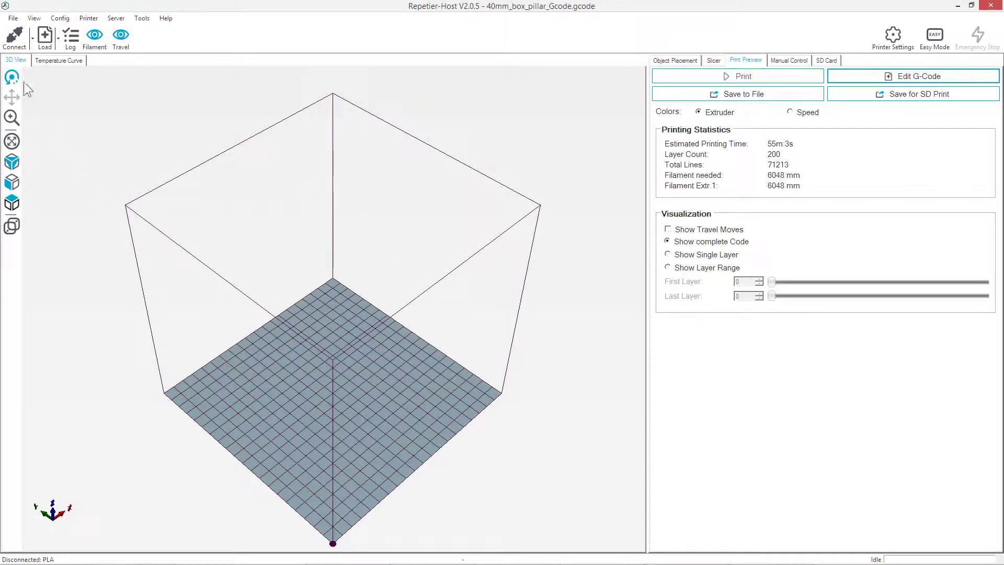
pyautogui.moveTo(350, 436); pyautogui.dragTo(371, 421)
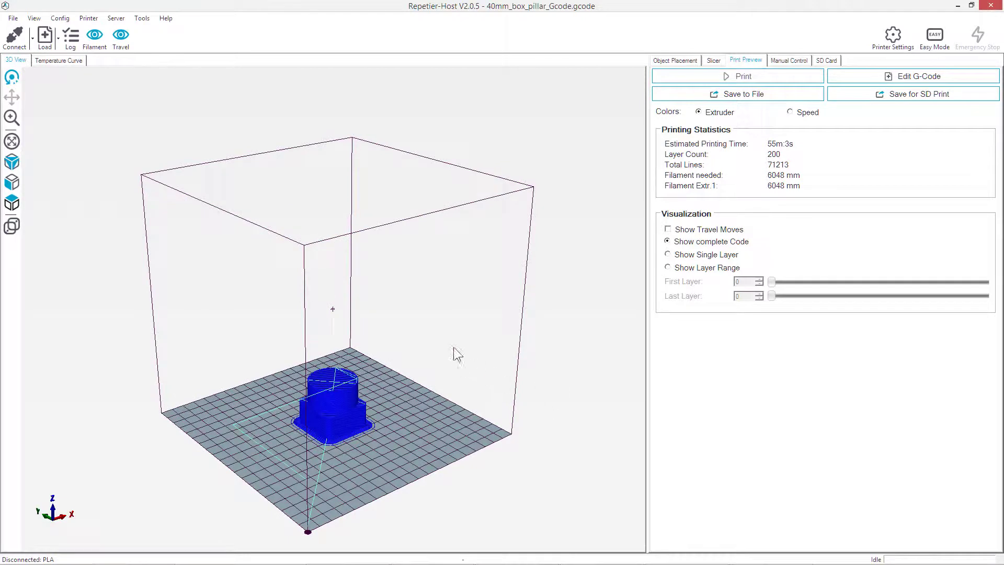
# Review the object placement, slicer and print preview pages, and inspect the pillar's G-code in the editor.
pyautogui.click(676, 60)
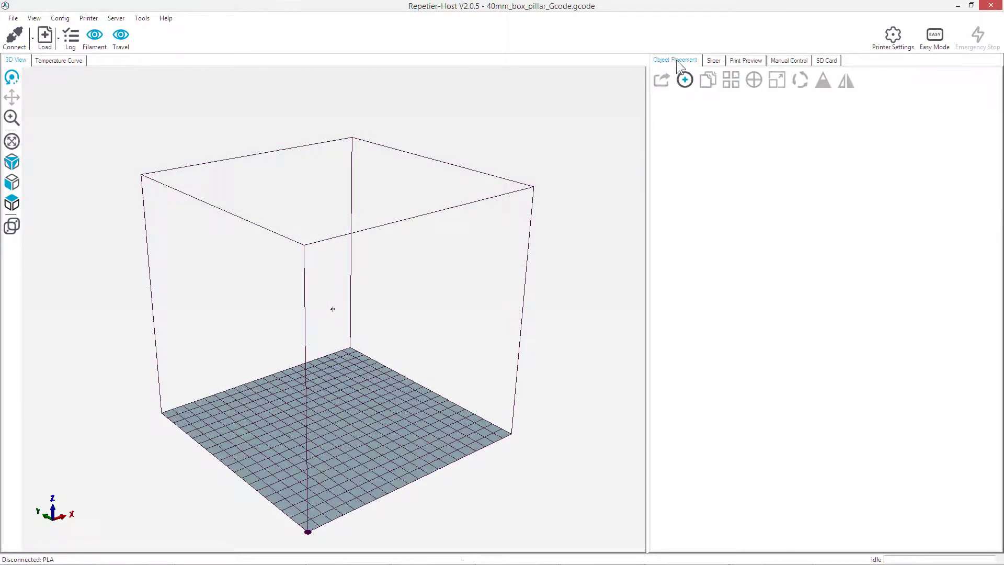
pyautogui.click(715, 60)
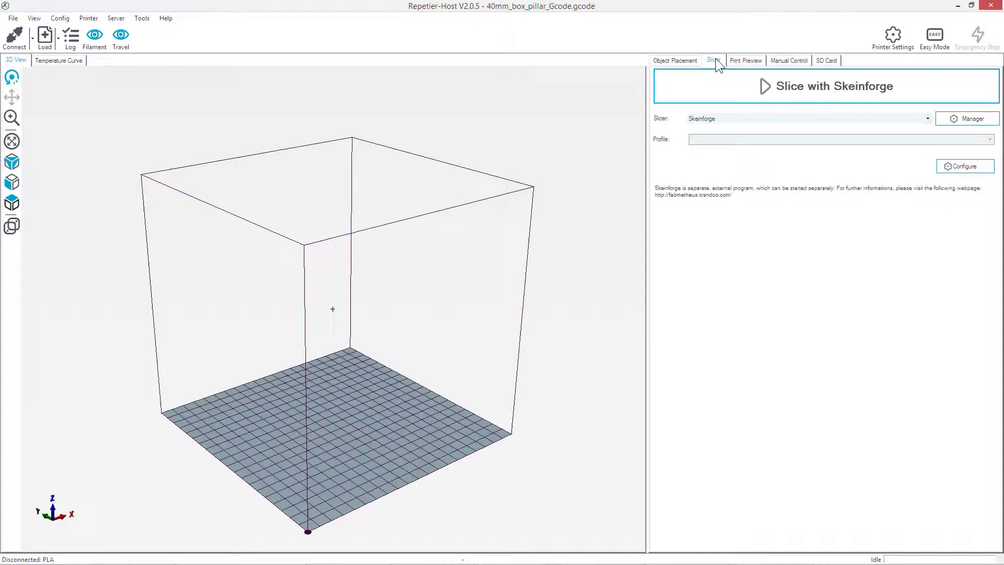
pyautogui.click(749, 60)
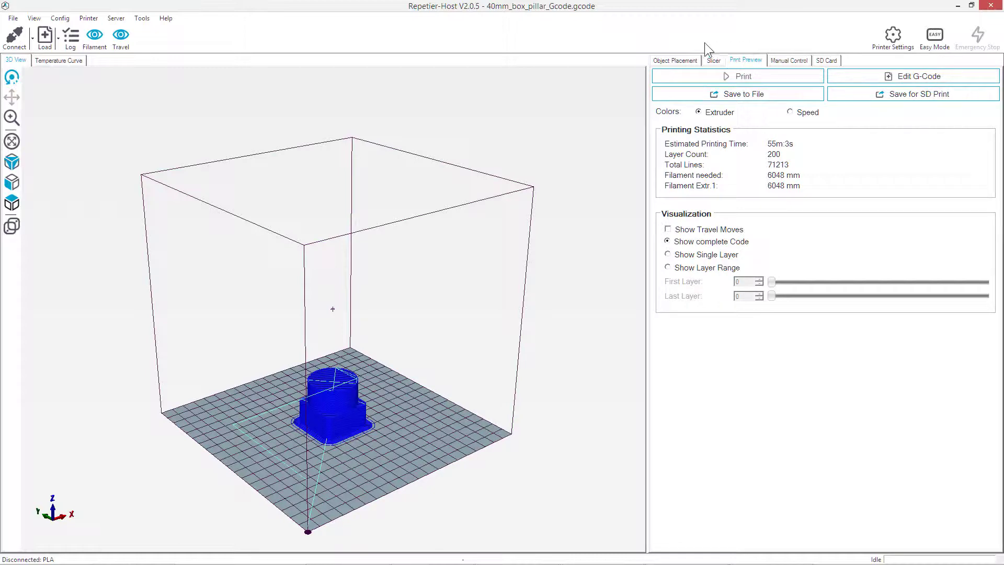
pyautogui.click(919, 75)
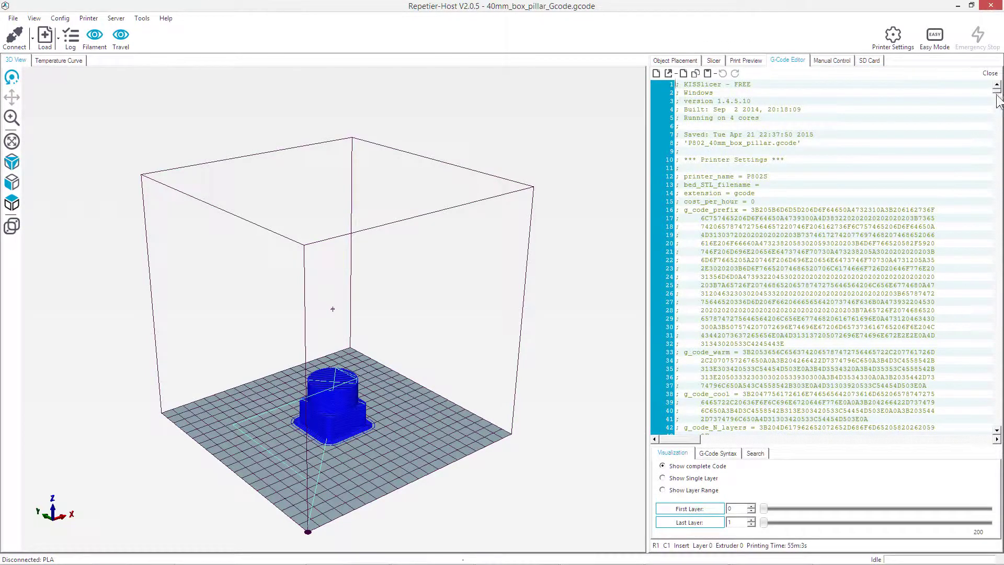
pyautogui.moveTo(997, 94)
pyautogui.mouseDown()
pyautogui.moveTo(981, 390)
pyautogui.moveTo(997, 325)
pyautogui.moveTo(993, 78)
pyautogui.mouseUp()
pyautogui.click(744, 60)
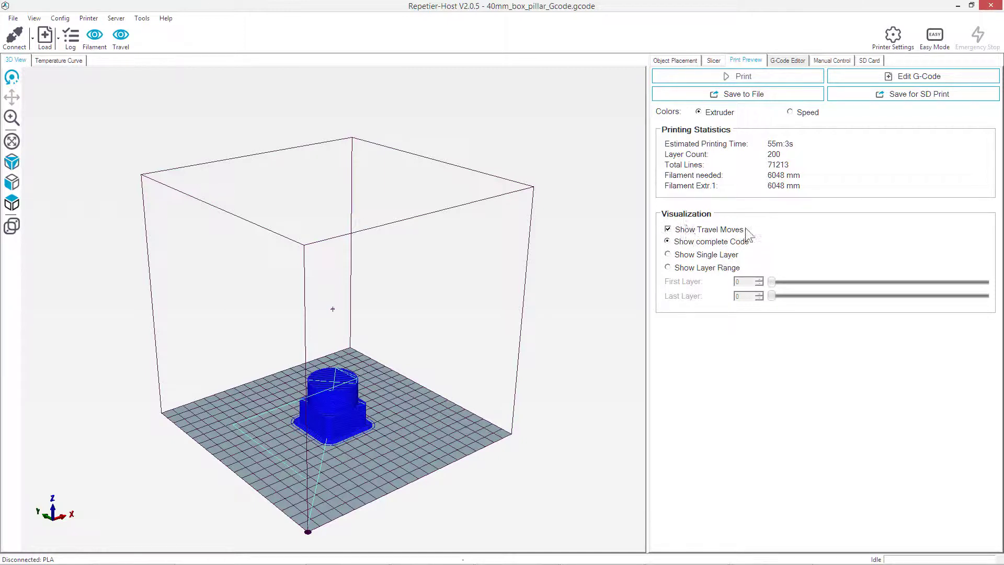
# Compare the print preview with and without travel moves, leaving them hidden.
pyautogui.click(681, 232)
pyautogui.click(681, 233)
pyautogui.click(681, 230)
pyautogui.click(680, 231)
pyautogui.click(681, 230)
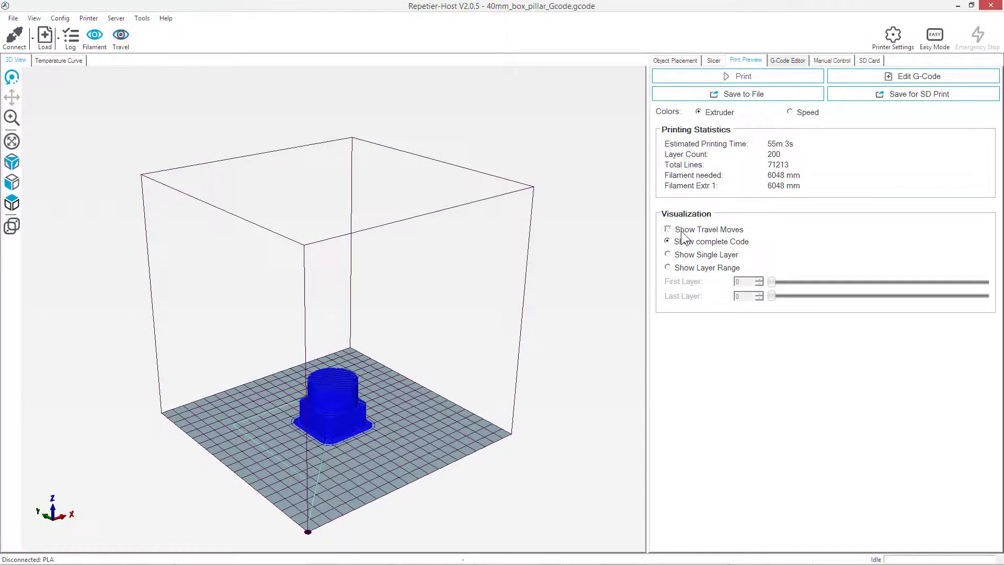
# Restrict the print preview to a layer range and set it from layer 0 to layer 200.
pyautogui.click(674, 267)
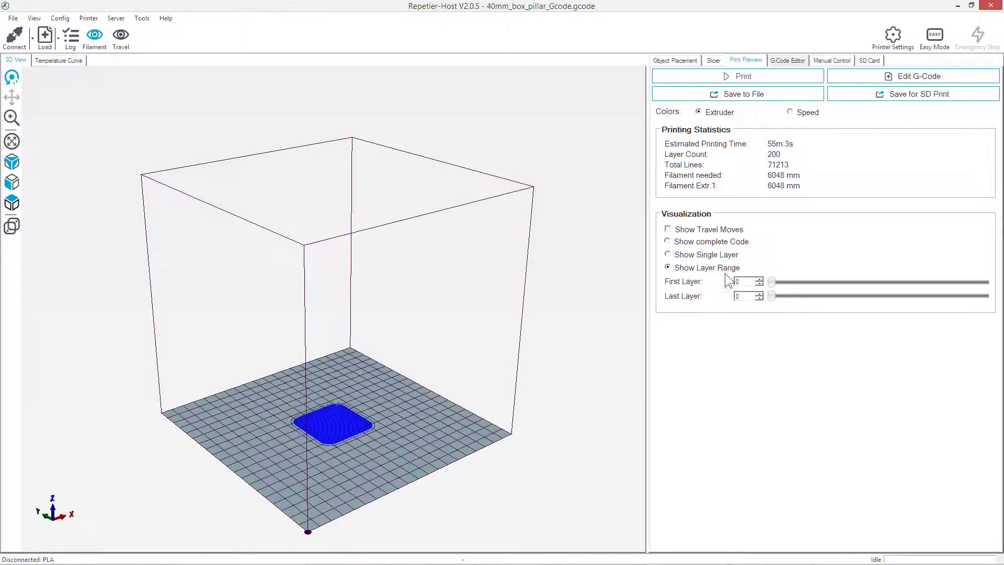
pyautogui.moveTo(769, 280); pyautogui.dragTo(993, 301)
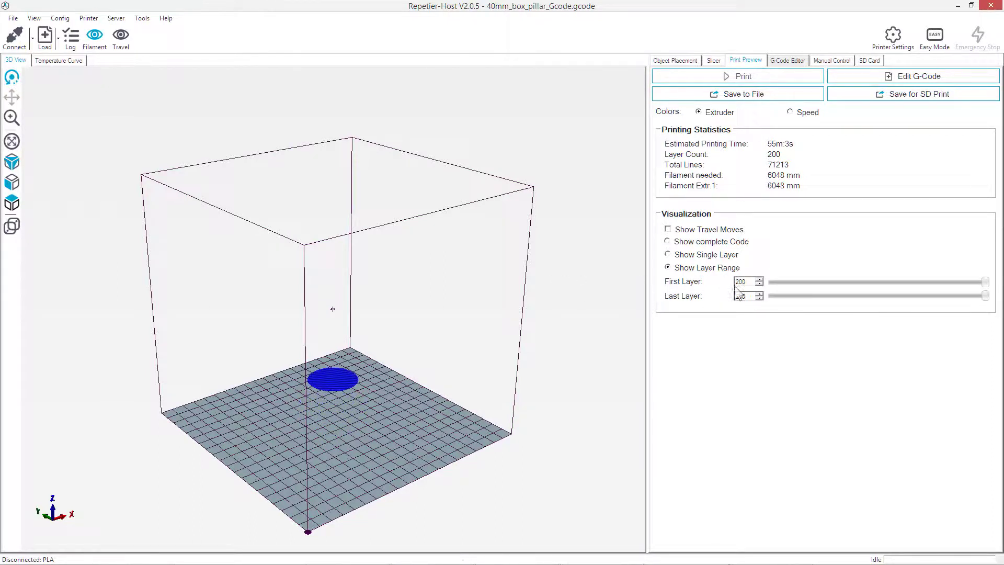
pyautogui.moveTo(981, 281); pyautogui.dragTo(673, 298)
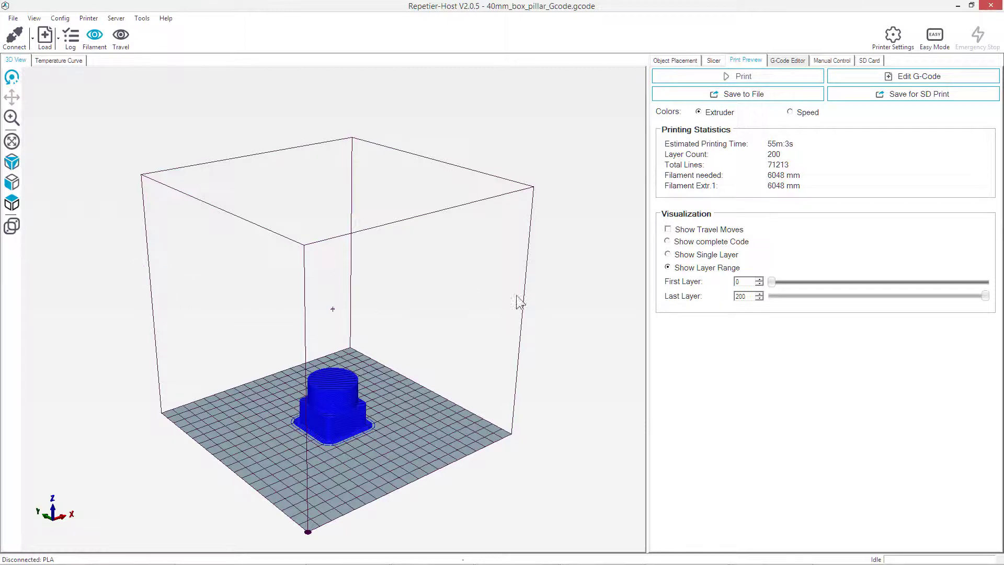
# Show travel moves and narrow the displayed layer range until the first and last layer are both 0.
pyautogui.click(728, 229)
pyautogui.moveTo(788, 284); pyautogui.dragTo(816, 285)
pyautogui.moveTo(961, 298); pyautogui.dragTo(935, 320)
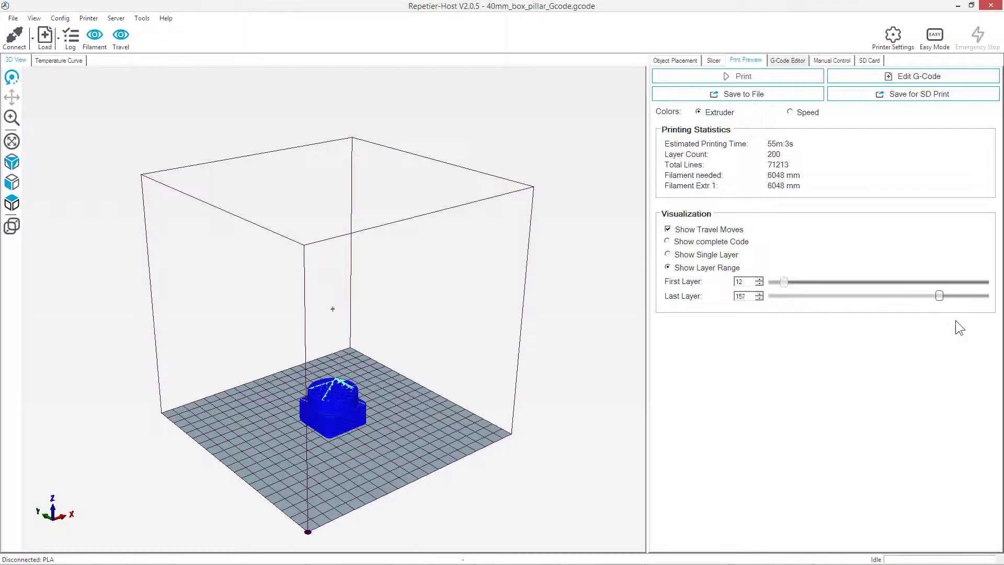
pyautogui.moveTo(955, 320); pyautogui.dragTo(734, 320)
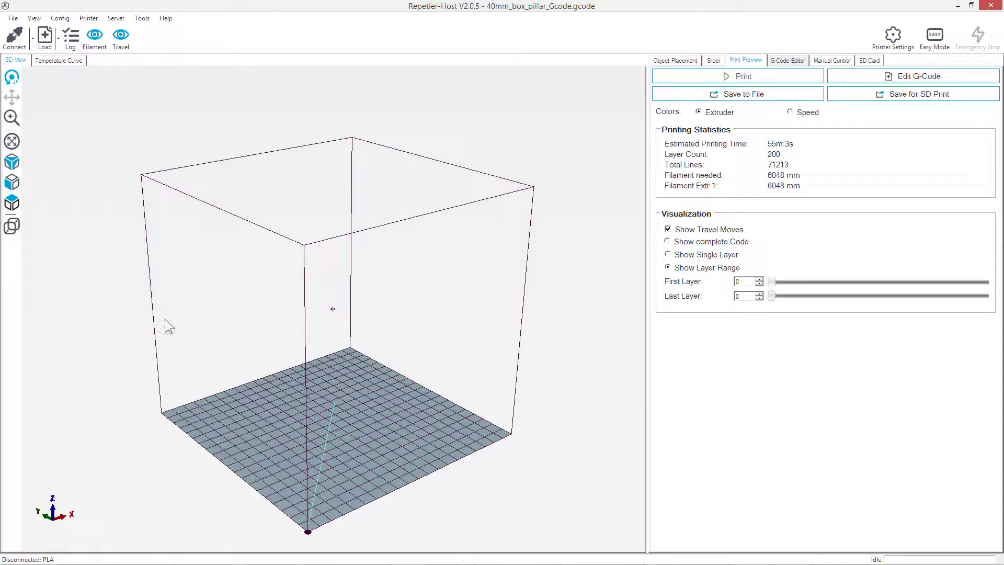
# Examine the pillar in top, front and isometric views, zoomed to fit, and step through its layers by varying the first layer.
pyautogui.click(10, 206)
pyautogui.click(12, 183)
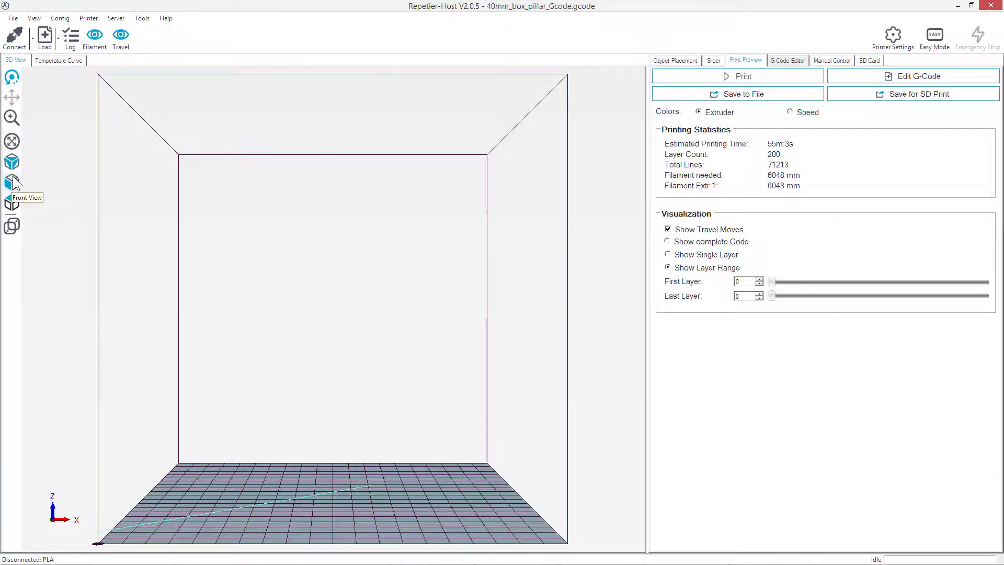
pyautogui.click(13, 163)
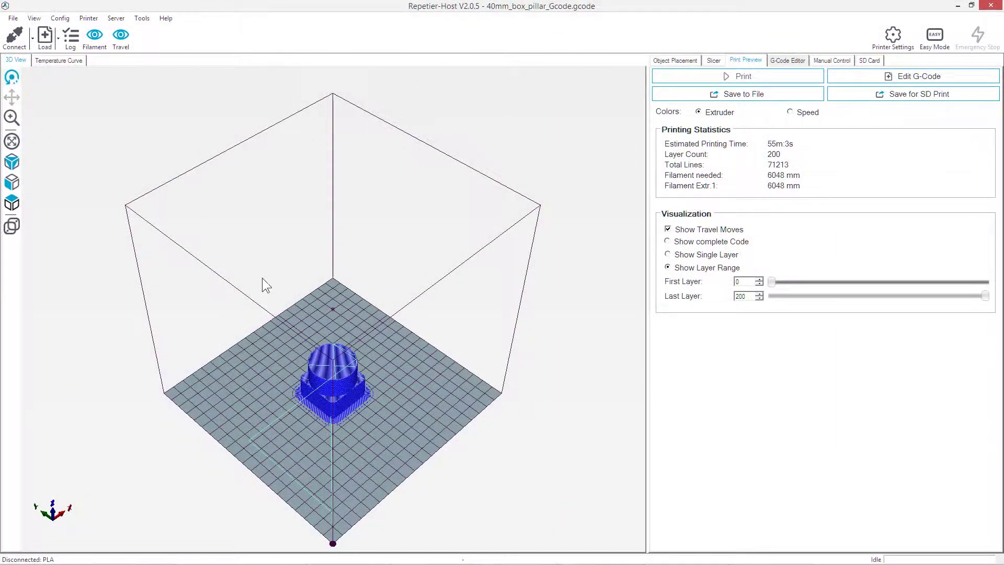
pyautogui.moveTo(362, 441); pyautogui.dragTo(314, 309)
pyautogui.click(11, 142)
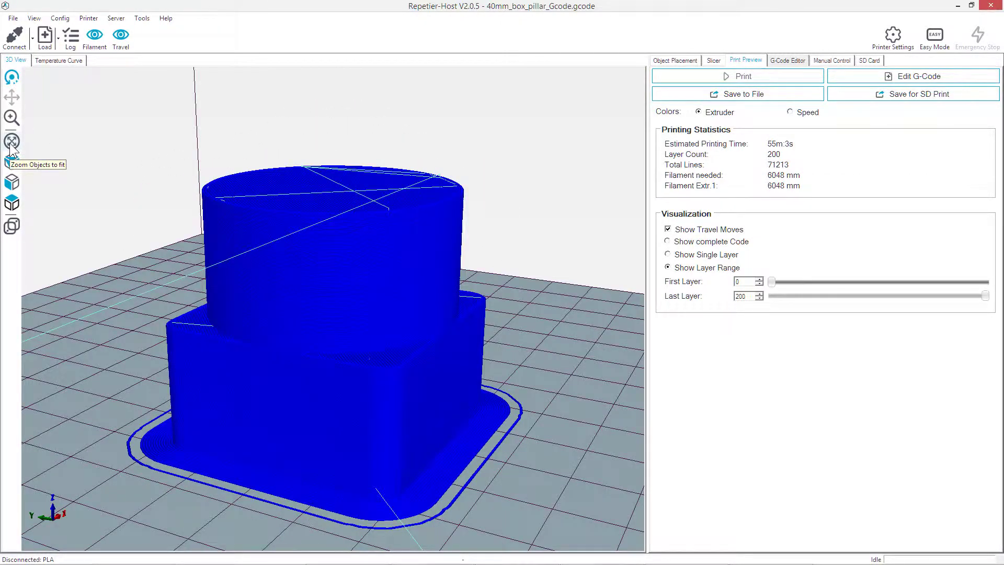
pyautogui.moveTo(413, 431); pyautogui.dragTo(427, 481)
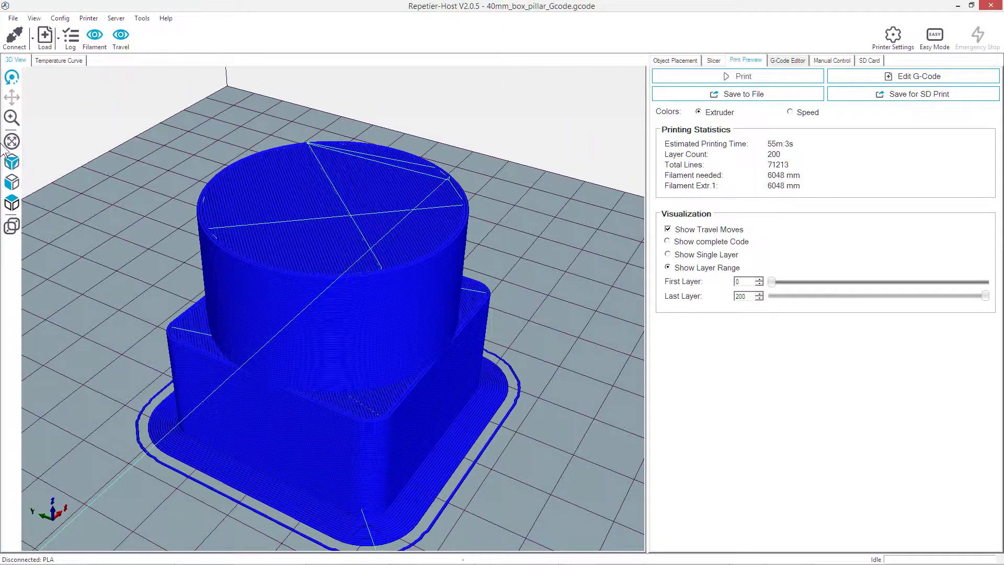
pyautogui.click(11, 162)
pyautogui.click(11, 203)
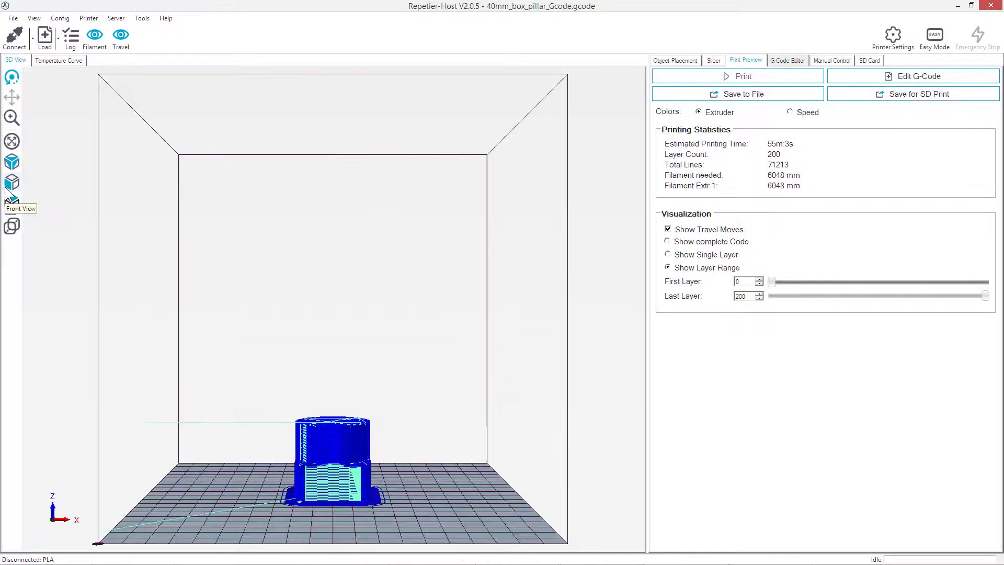
pyautogui.click(14, 224)
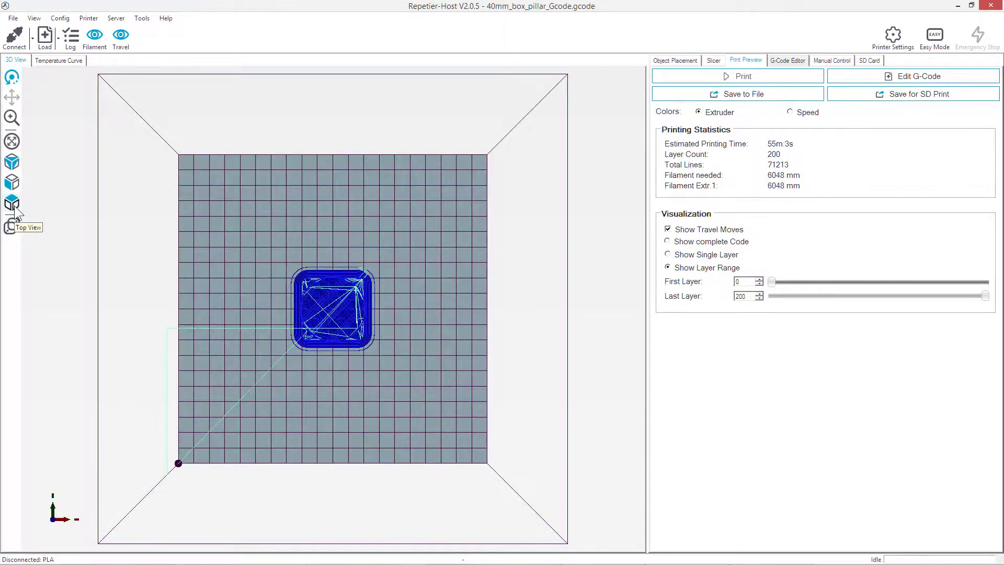
pyautogui.click(12, 163)
pyautogui.click(16, 140)
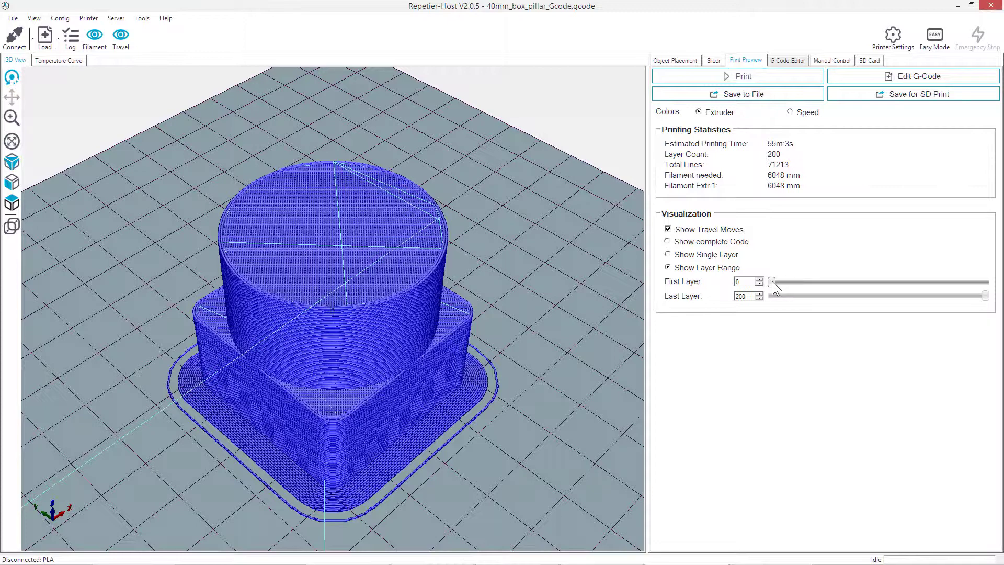
pyautogui.moveTo(773, 281); pyautogui.dragTo(1001, 316)
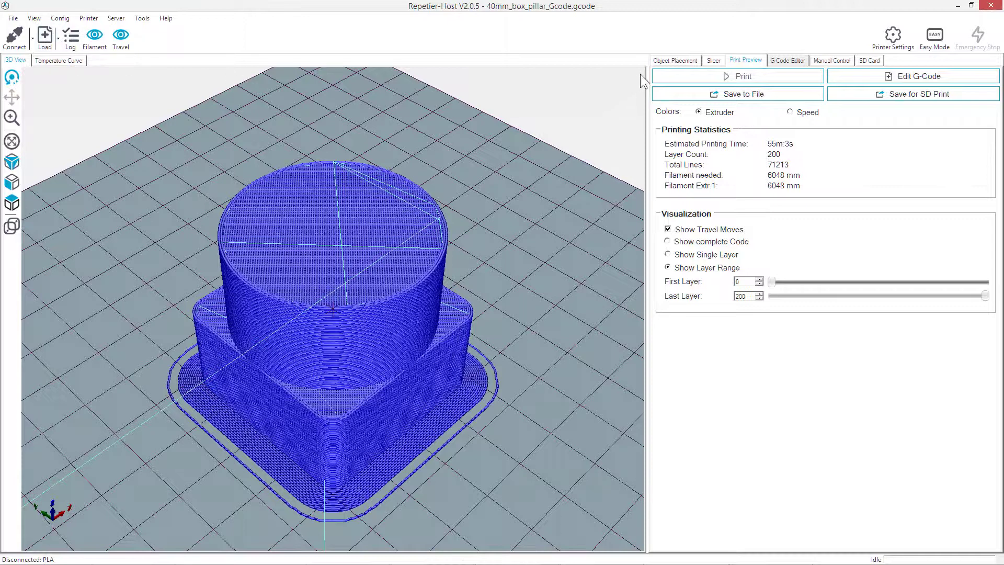
# Add Head.STL and Bottom.STL from the SquishyTurtle files folder to the print bed.
pyautogui.click(673, 62)
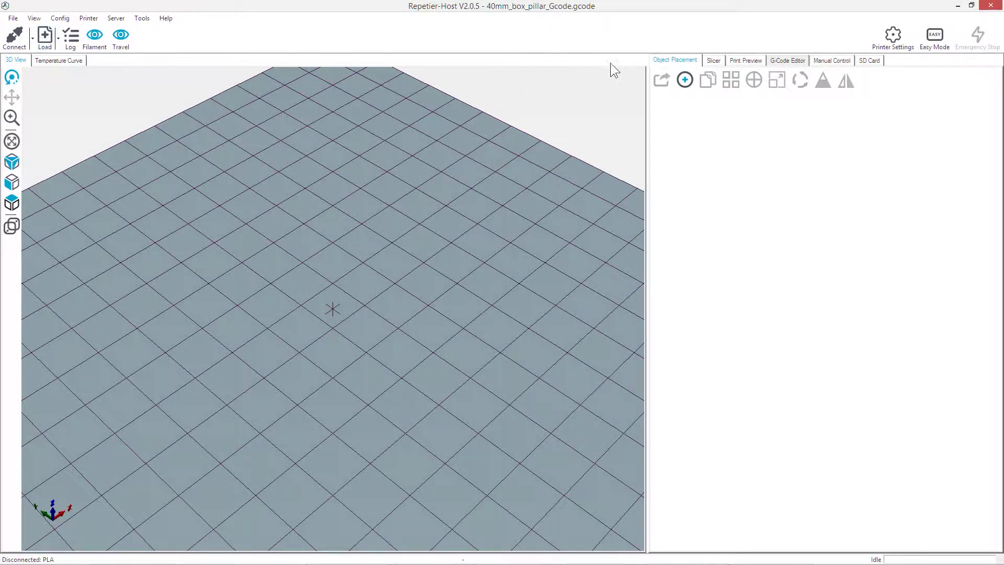
pyautogui.click(686, 82)
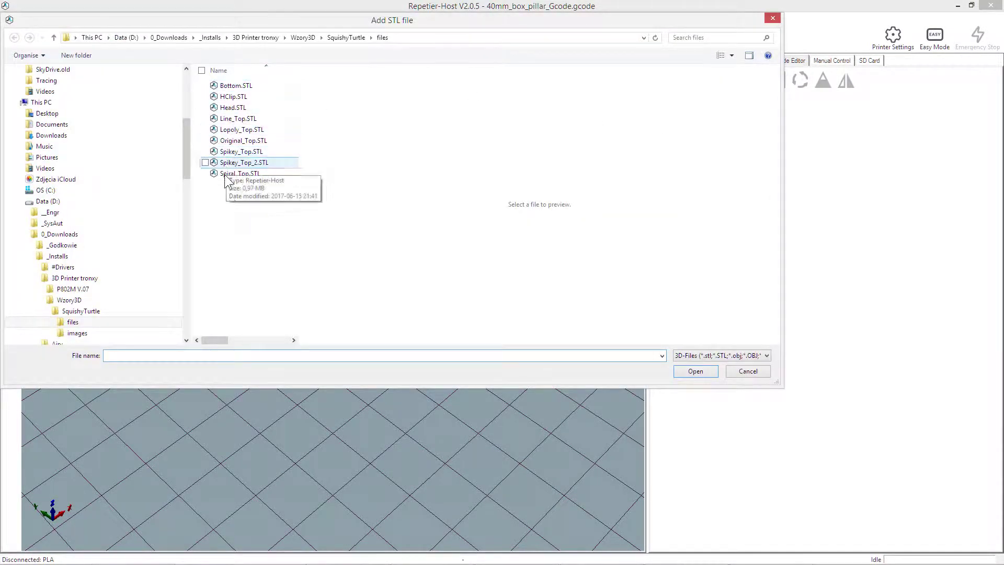
pyautogui.moveTo(308, 19); pyautogui.dragTo(410, 116)
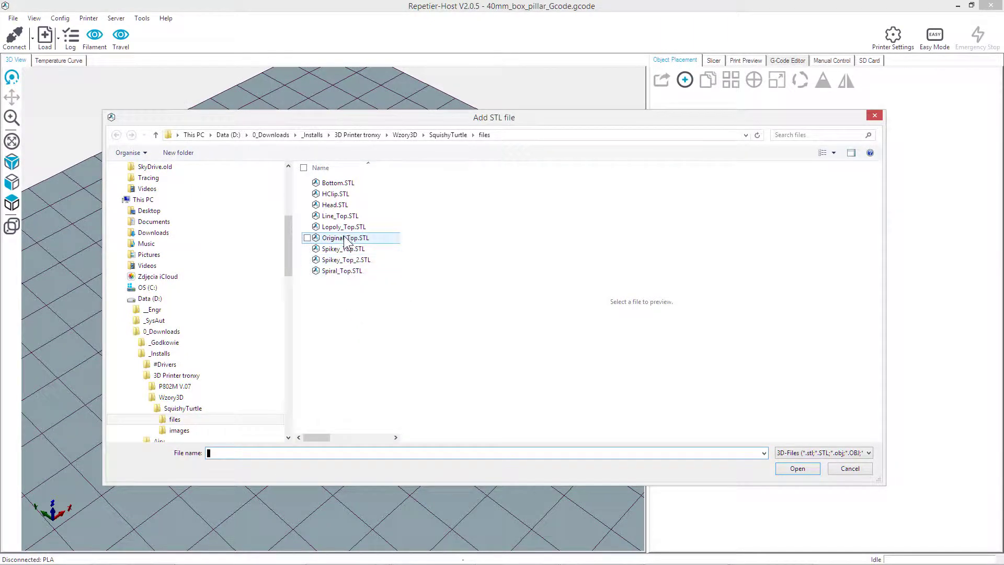
pyautogui.doubleClick(337, 205)
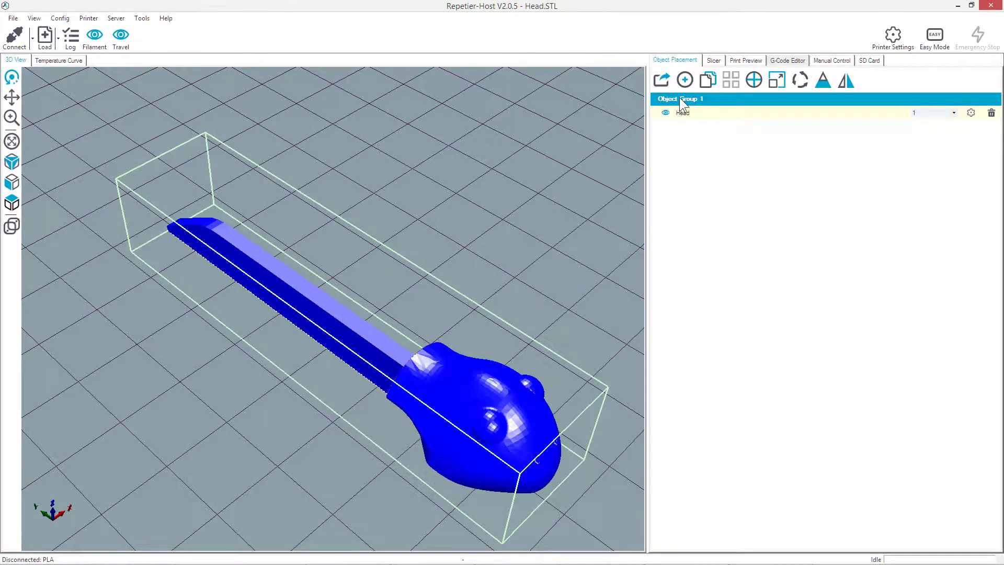
pyautogui.click(687, 82)
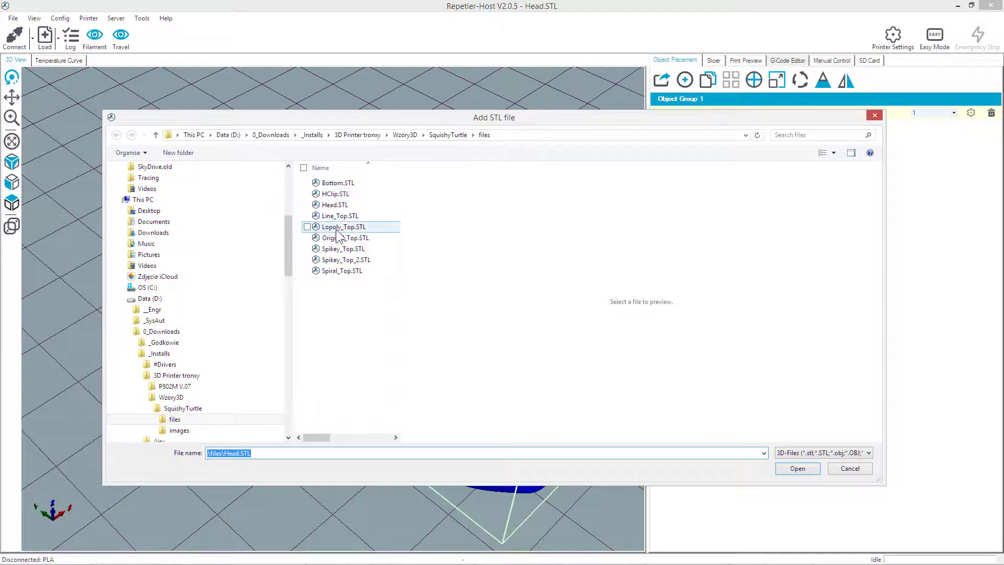
pyautogui.doubleClick(350, 183)
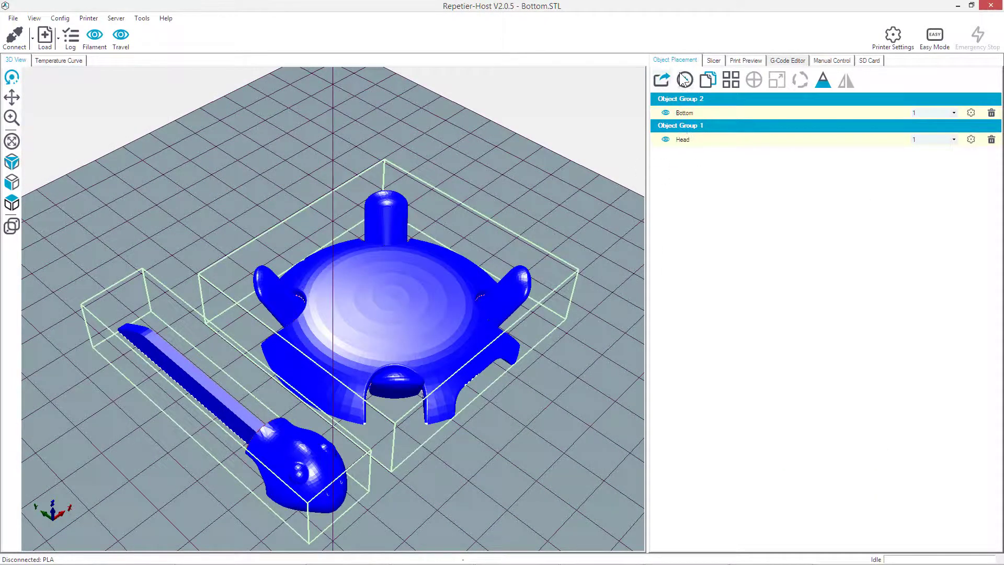
# Add two copies of HClip.STL to the print bed and view the arrangement.
pyautogui.click(688, 78)
pyautogui.click(337, 194)
pyautogui.doubleClick(339, 194)
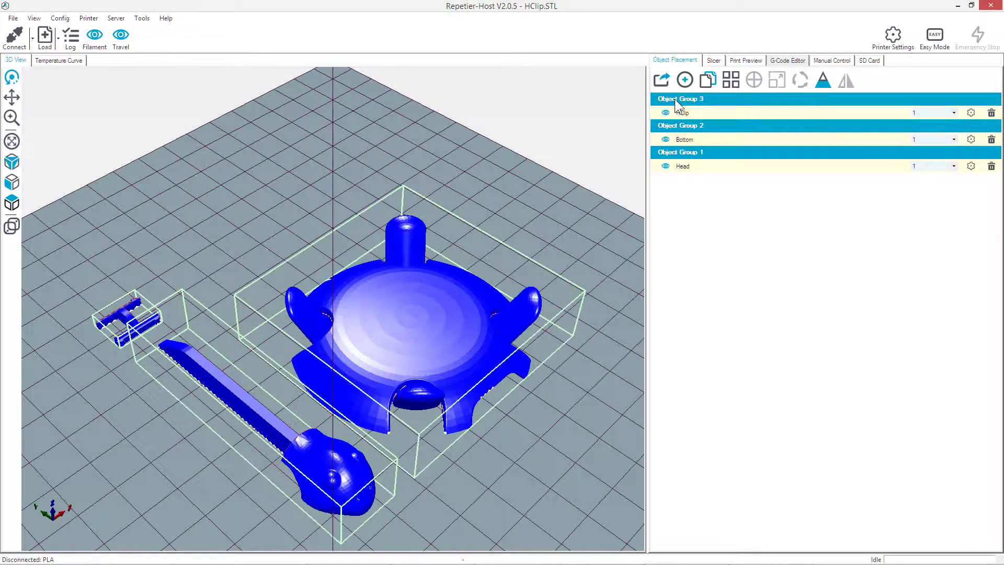
pyautogui.click(686, 81)
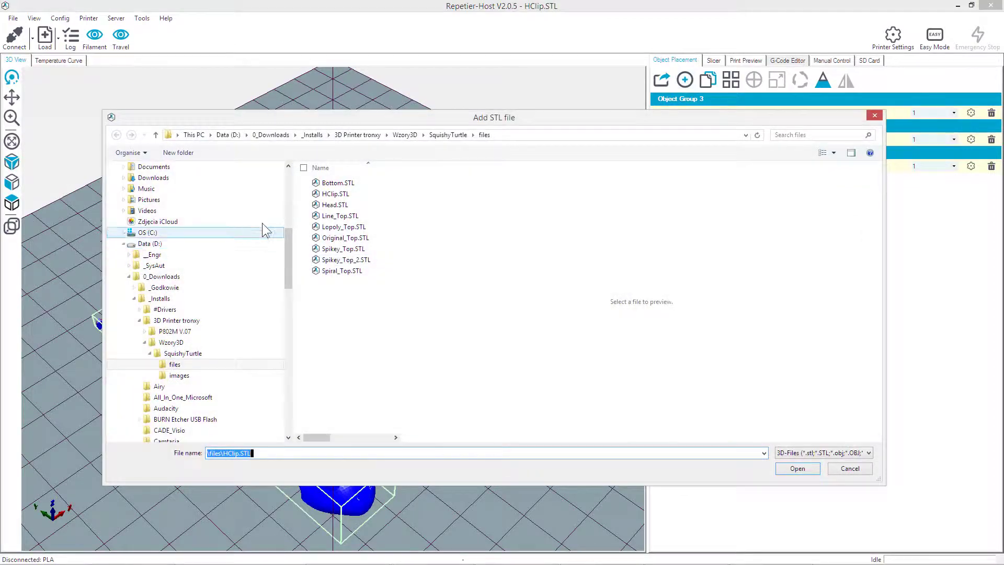
pyautogui.doubleClick(334, 194)
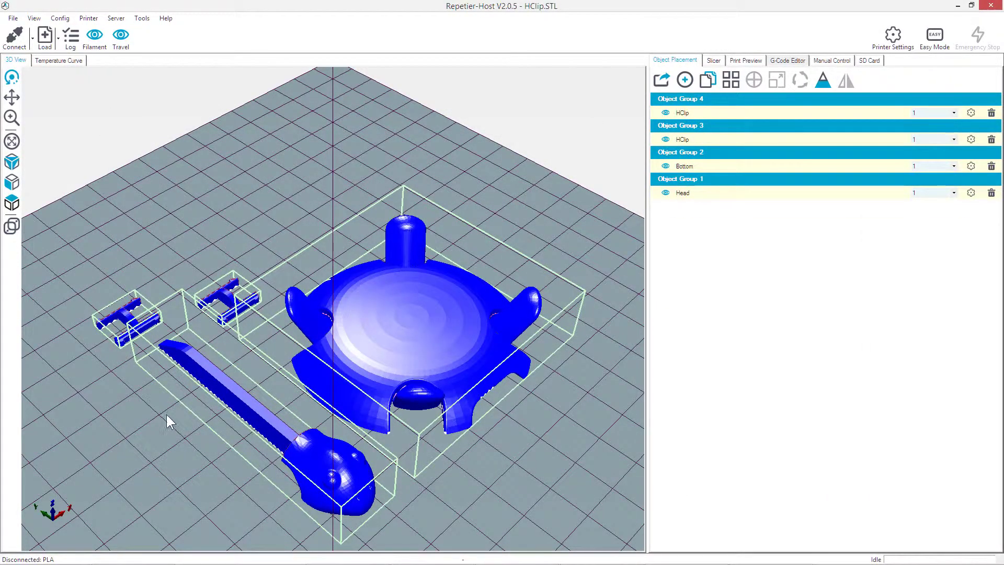
pyautogui.moveTo(179, 420); pyautogui.dragTo(157, 393)
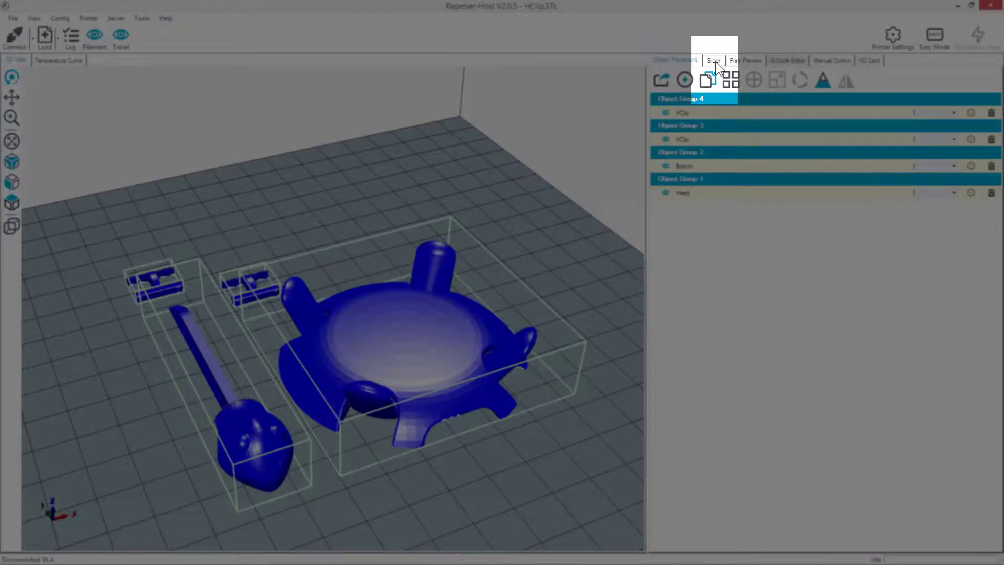
# Show the slicer settings, switch to Windows Device Manager and check the USB Serial Converter's general properties.
pyautogui.click(714, 61)
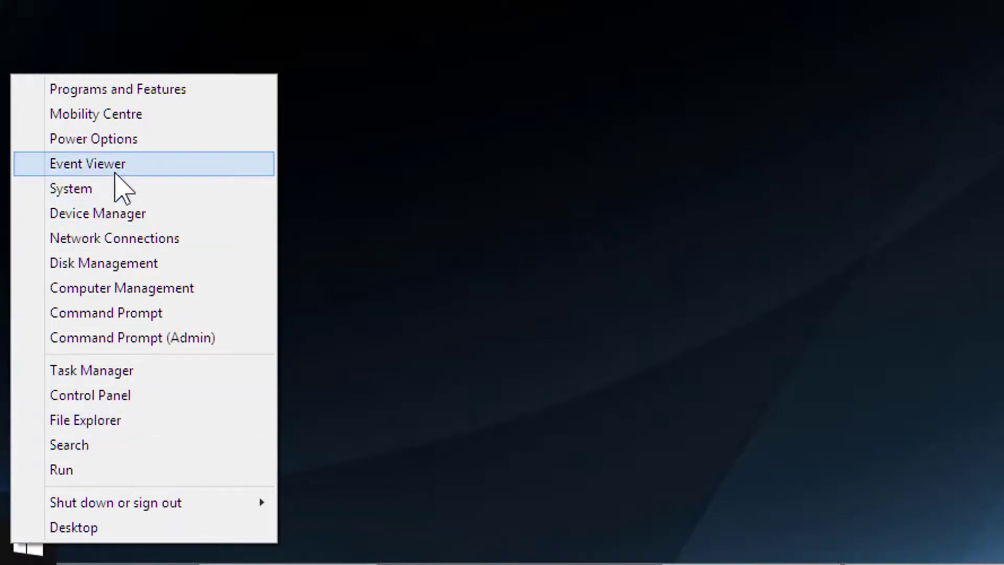
pyautogui.click(116, 214)
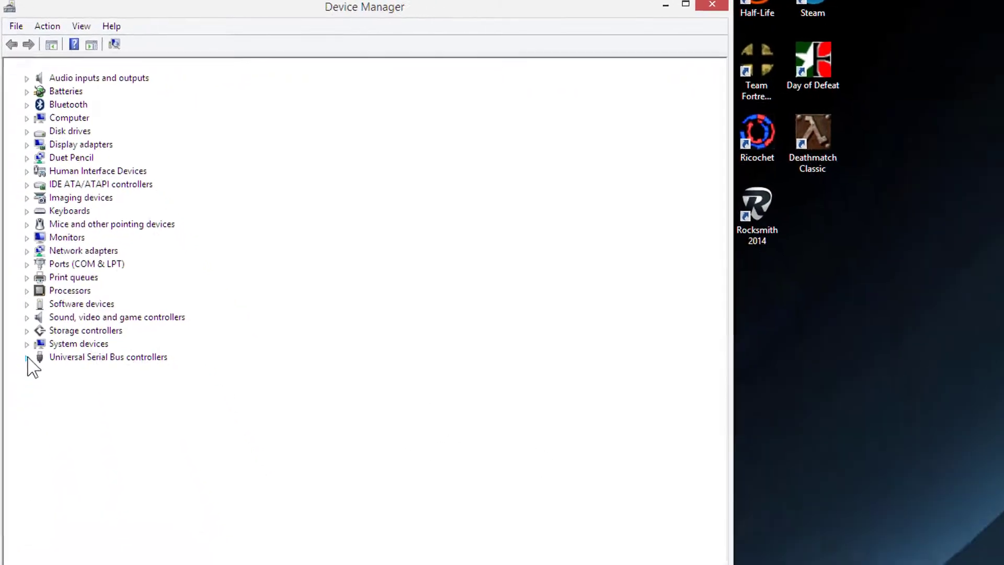
pyautogui.click(27, 358)
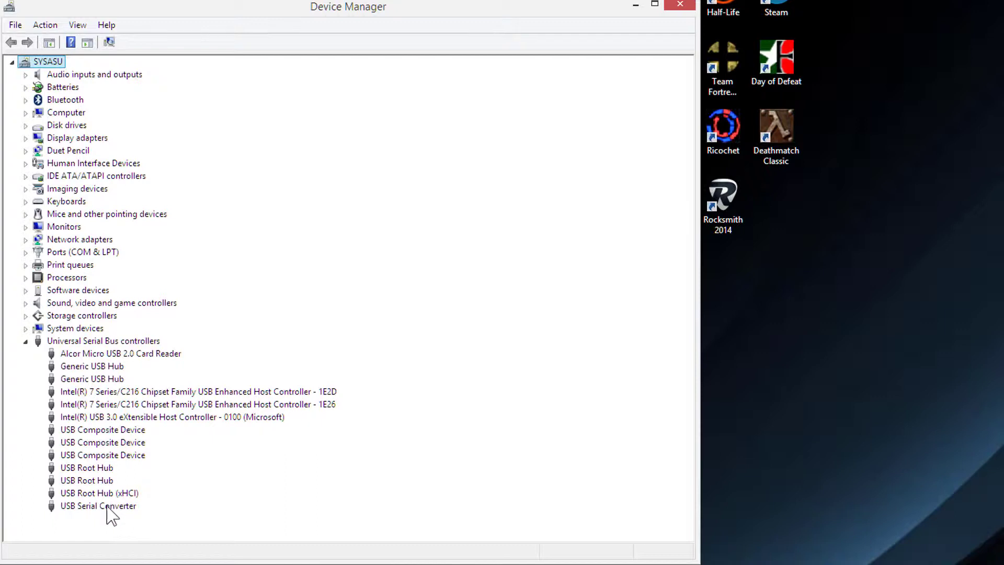
pyautogui.click(107, 506)
pyautogui.doubleClick(119, 506)
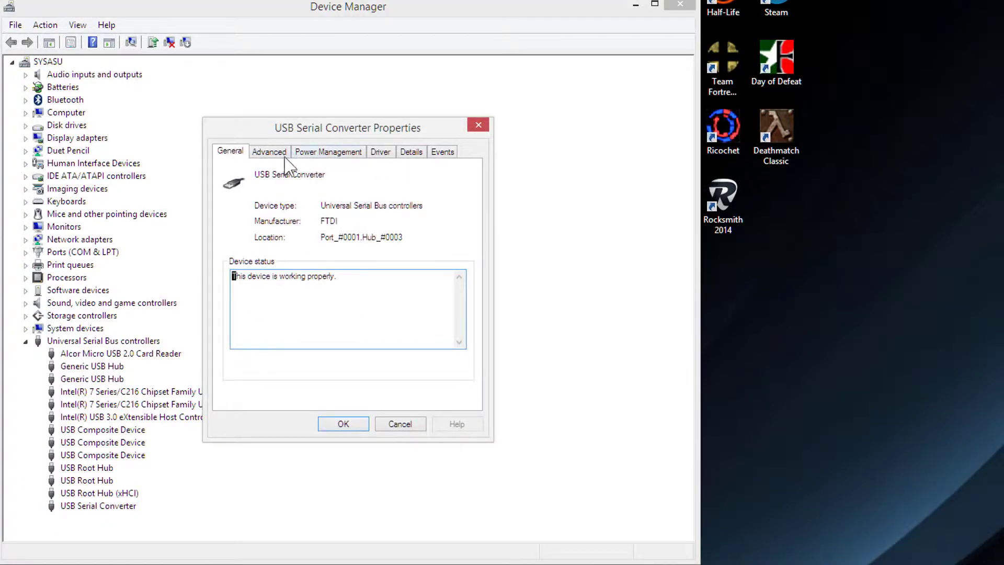
pyautogui.click(405, 425)
# Find the USB serial port under Ports (COM & LPT) and view its port settings and general properties.
pyautogui.doubleClick(38, 253)
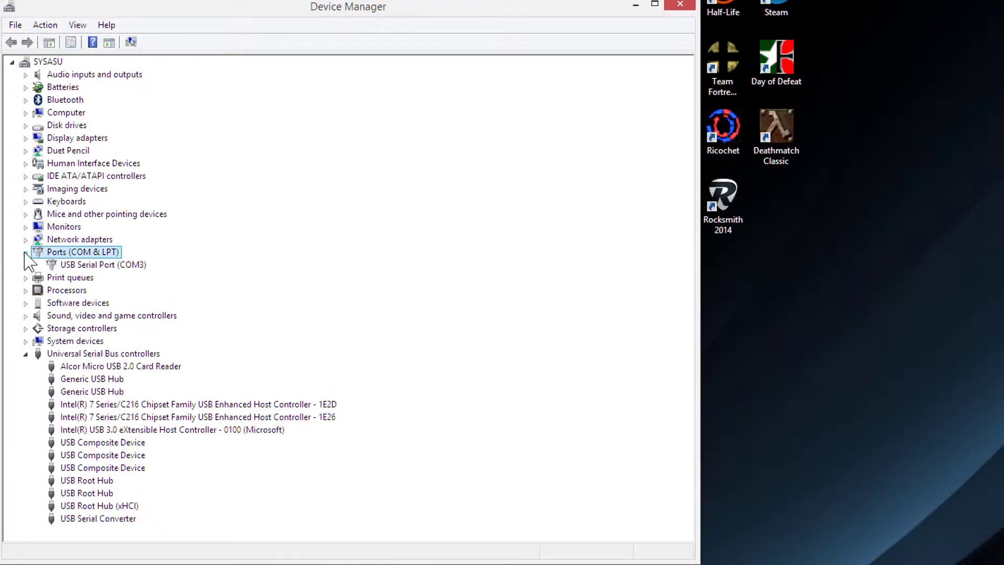
pyautogui.click(79, 264)
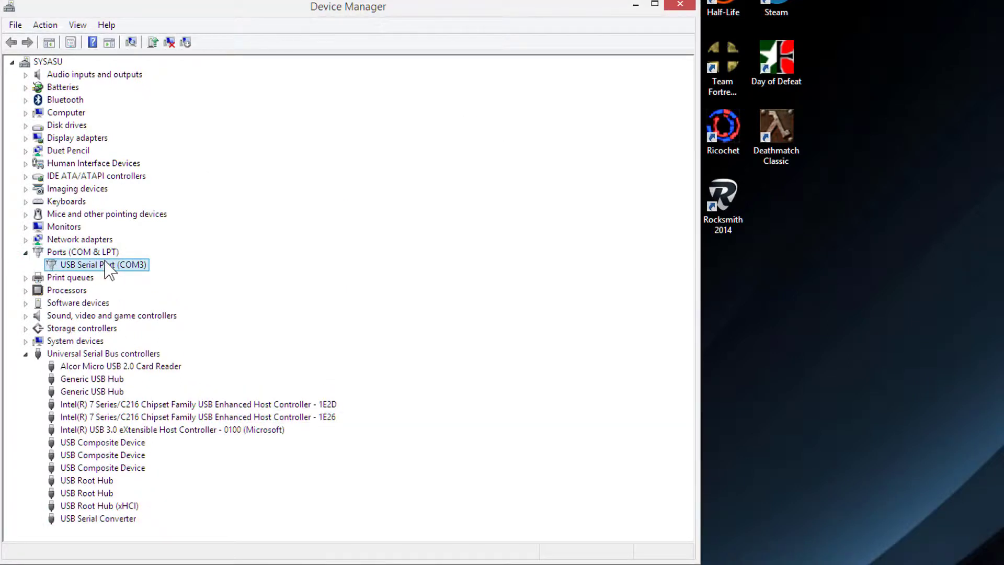
pyautogui.doubleClick(105, 261)
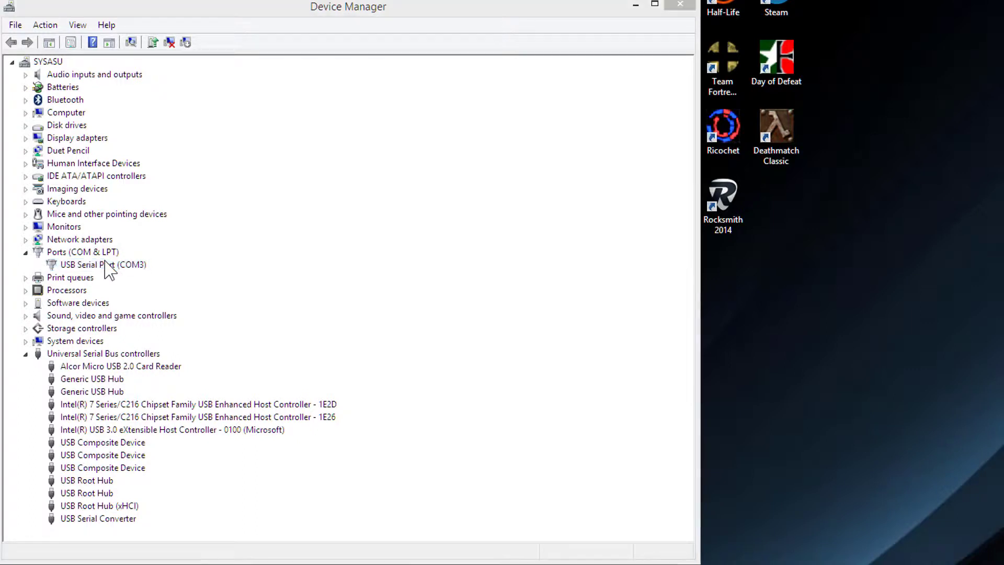
pyautogui.moveTo(338, 128); pyautogui.dragTo(437, 119)
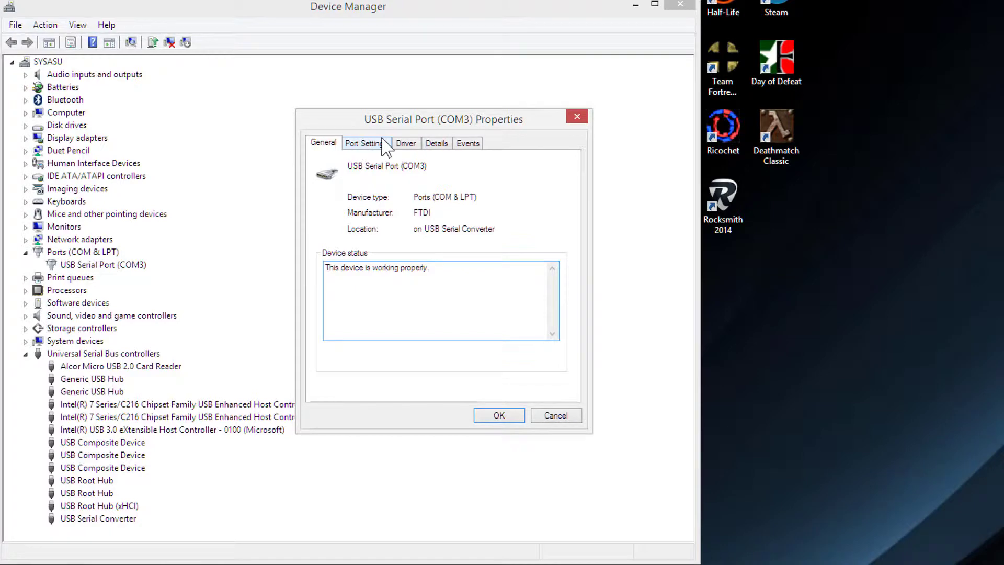
pyautogui.click(366, 142)
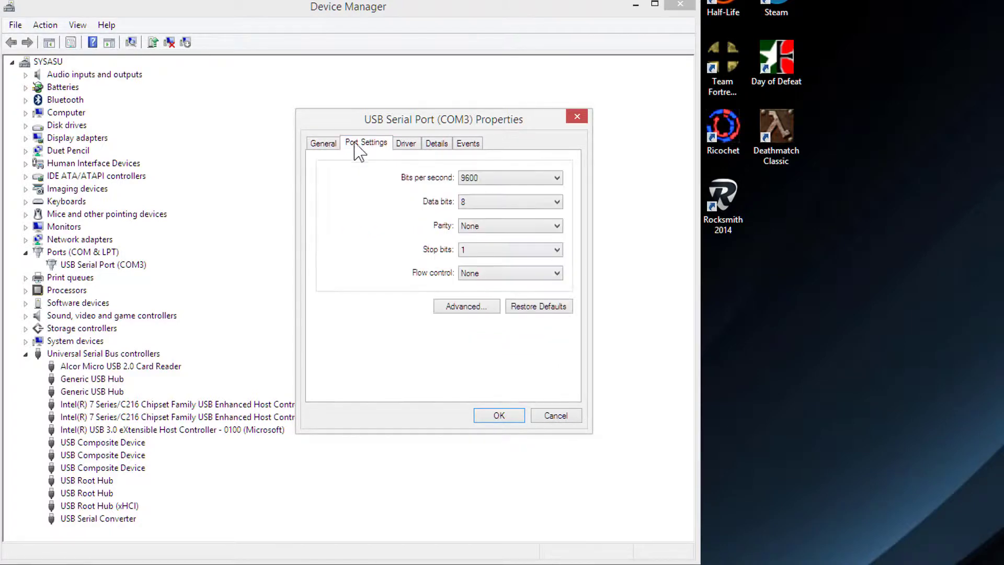
pyautogui.click(323, 144)
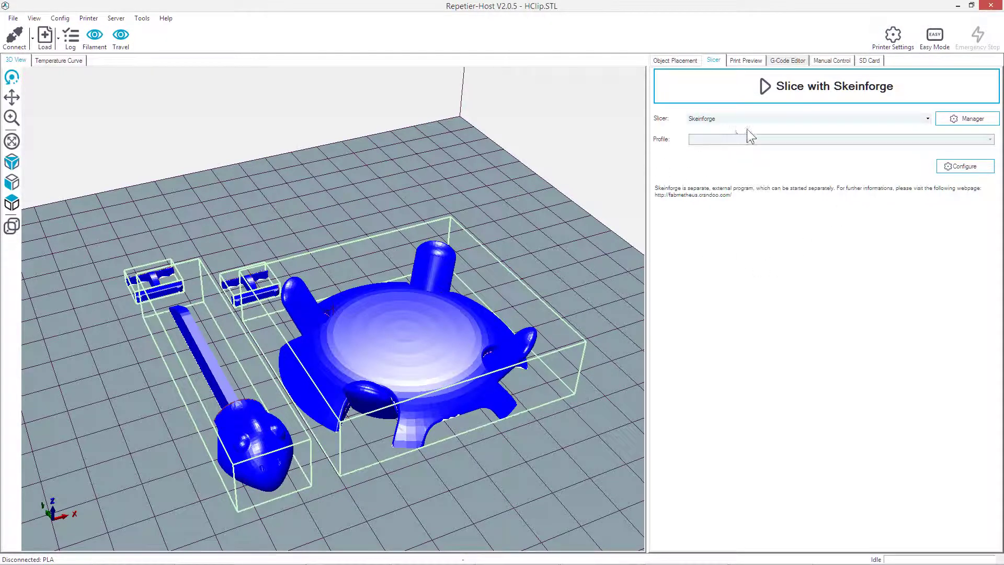
# Back in Repetier-Host, review the PLA printer's connection, printer, extruder, printer shape, scripts and advanced settings, and accept them.
pyautogui.click(895, 38)
pyautogui.moveTo(476, 136); pyautogui.dragTo(694, 182)
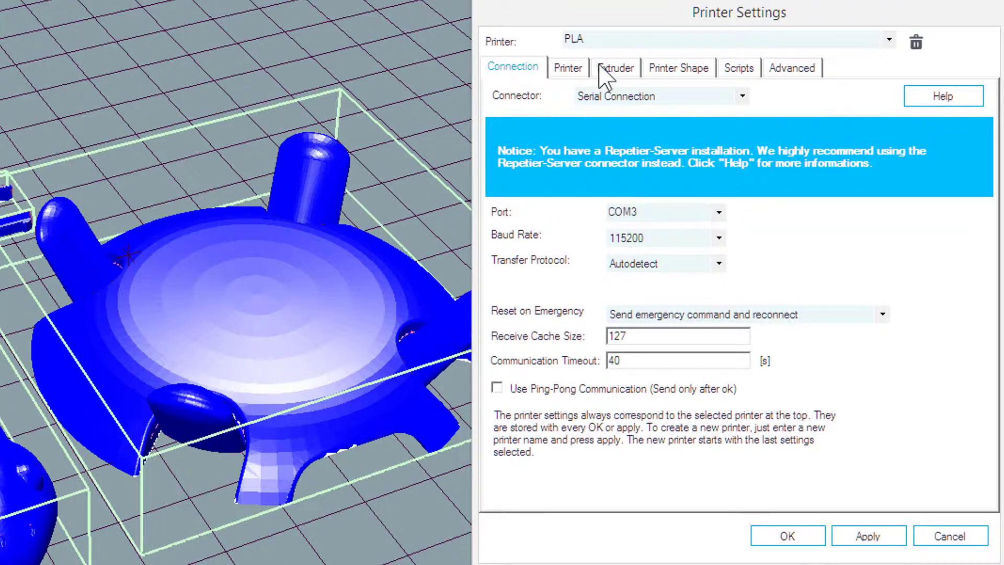
pyautogui.click(570, 69)
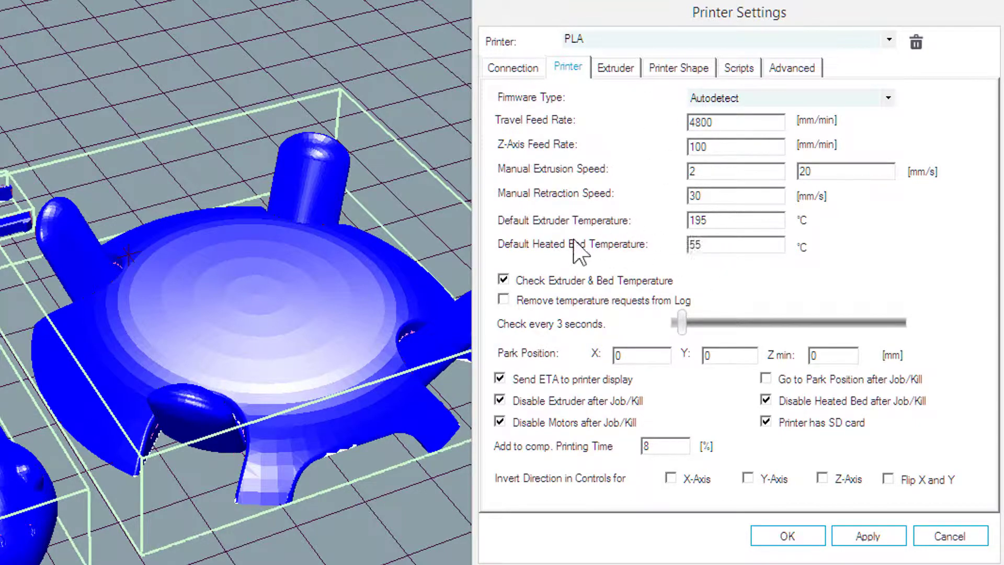
pyautogui.click(630, 72)
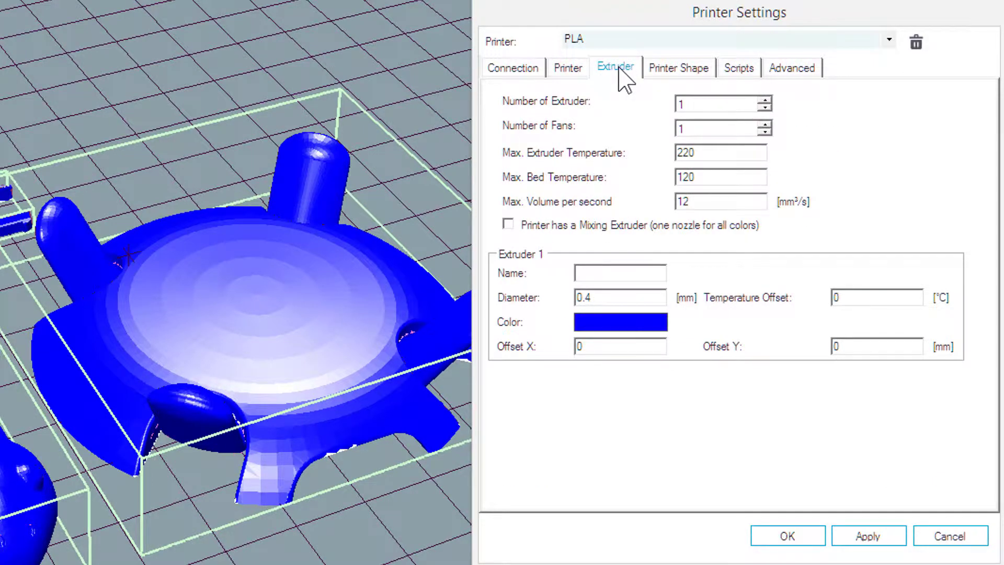
pyautogui.click(685, 70)
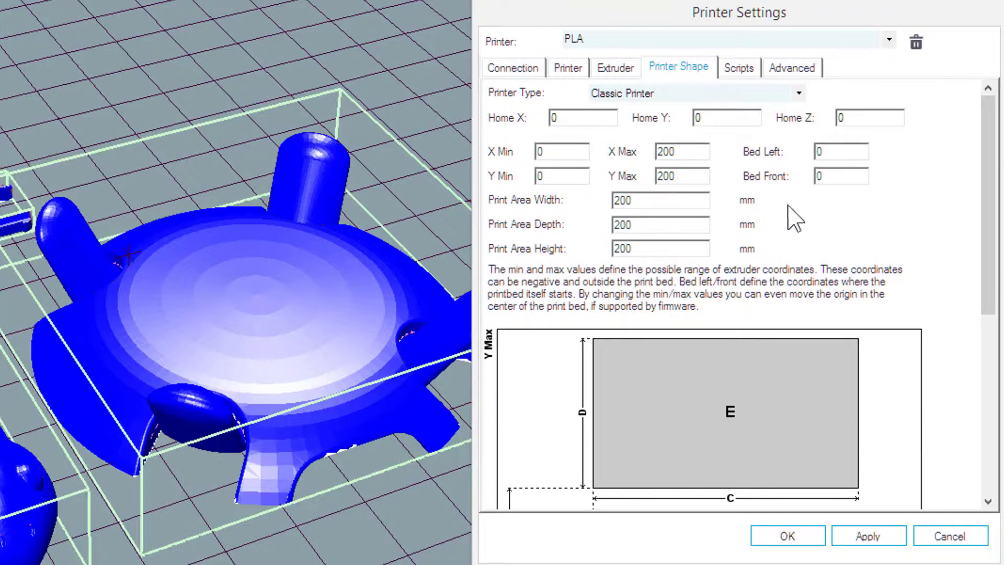
pyautogui.click(740, 76)
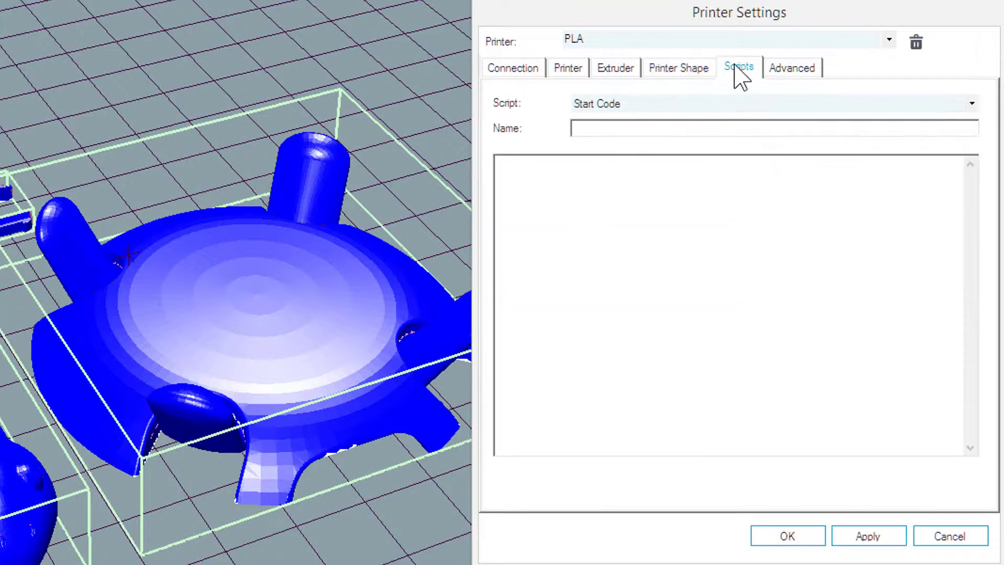
pyautogui.click(790, 71)
pyautogui.click(649, 67)
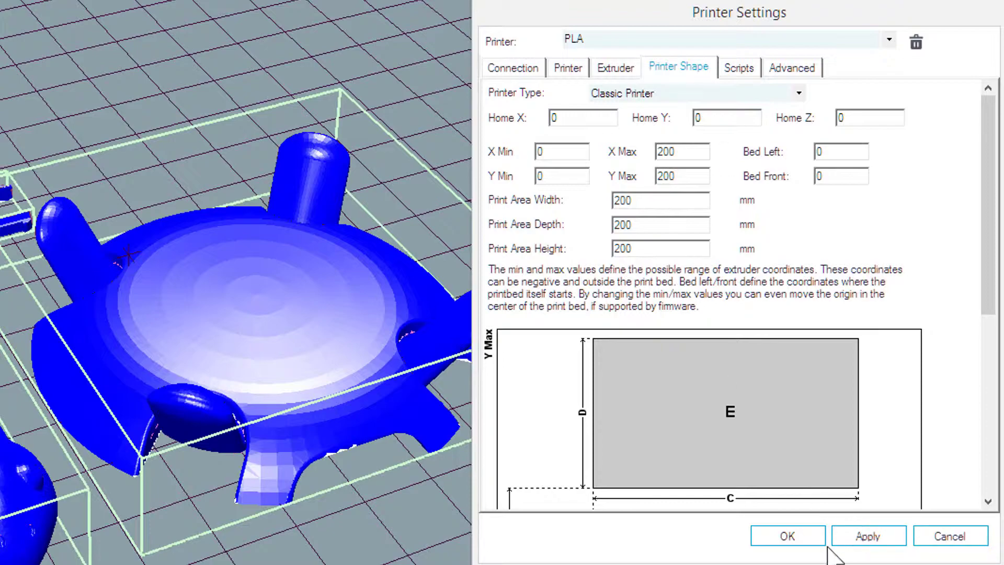
pyautogui.click(788, 536)
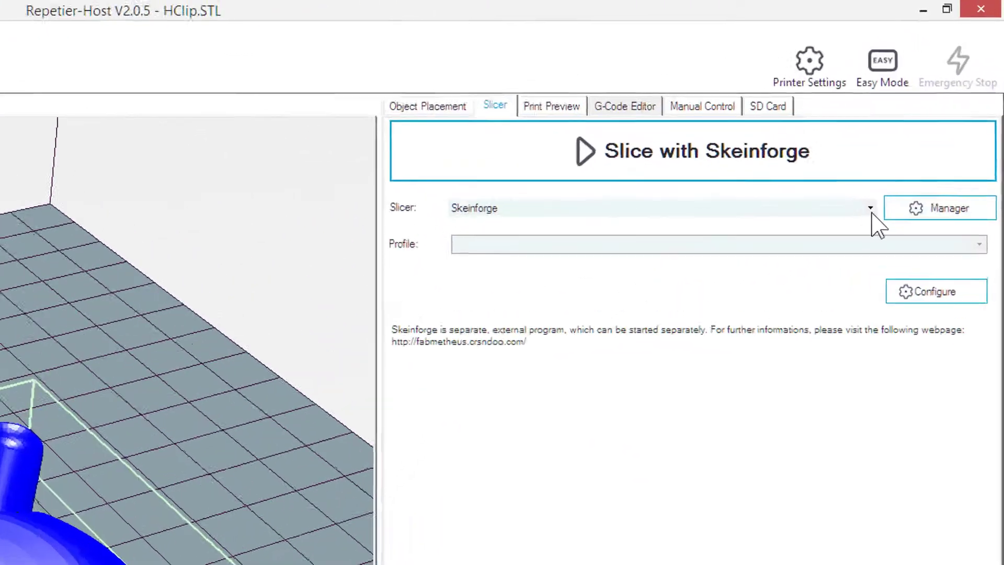
# Select Slic3r as the slicer in place of Skeinforge and open its configuration window.
pyautogui.click(928, 119)
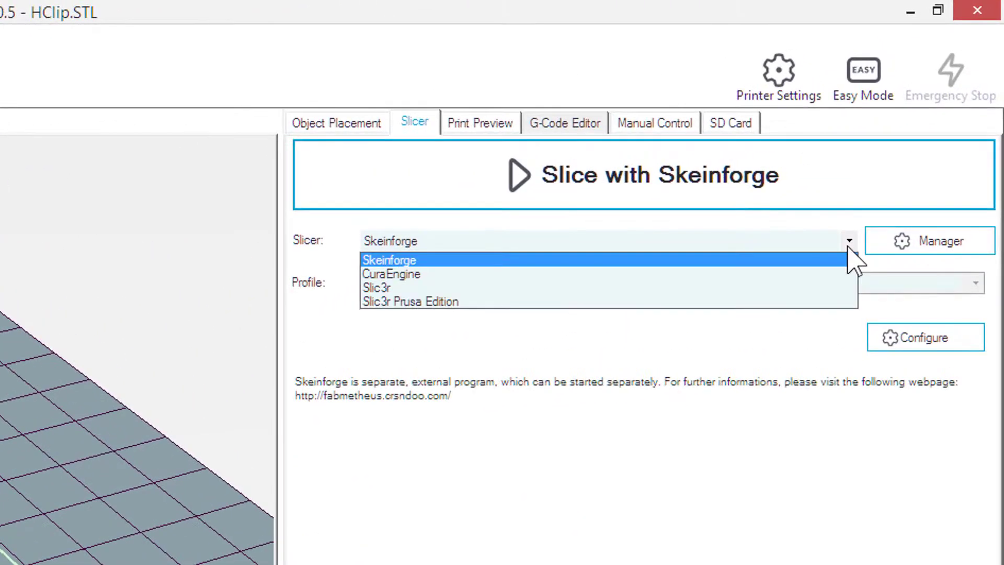
pyautogui.click(463, 287)
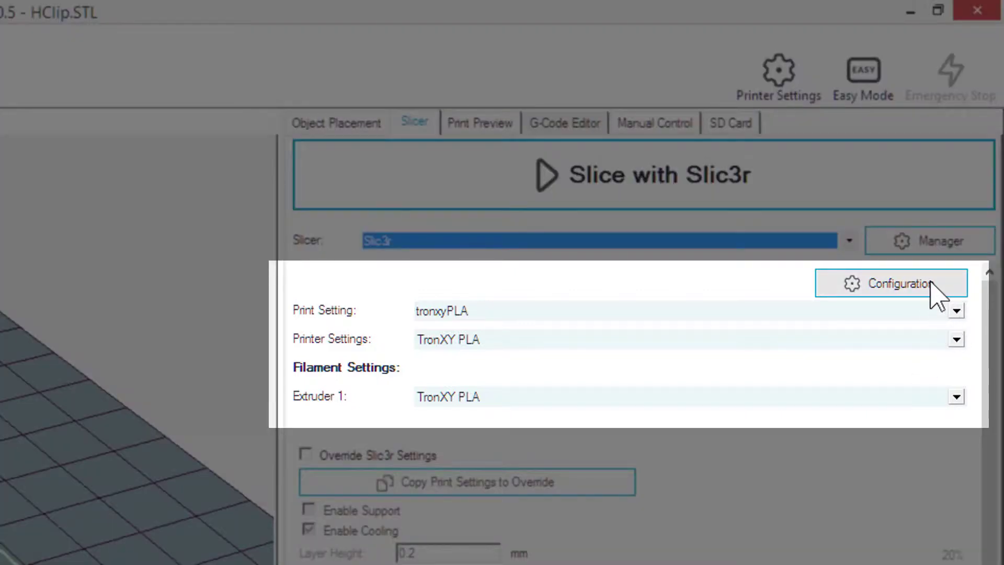
pyautogui.click(932, 283)
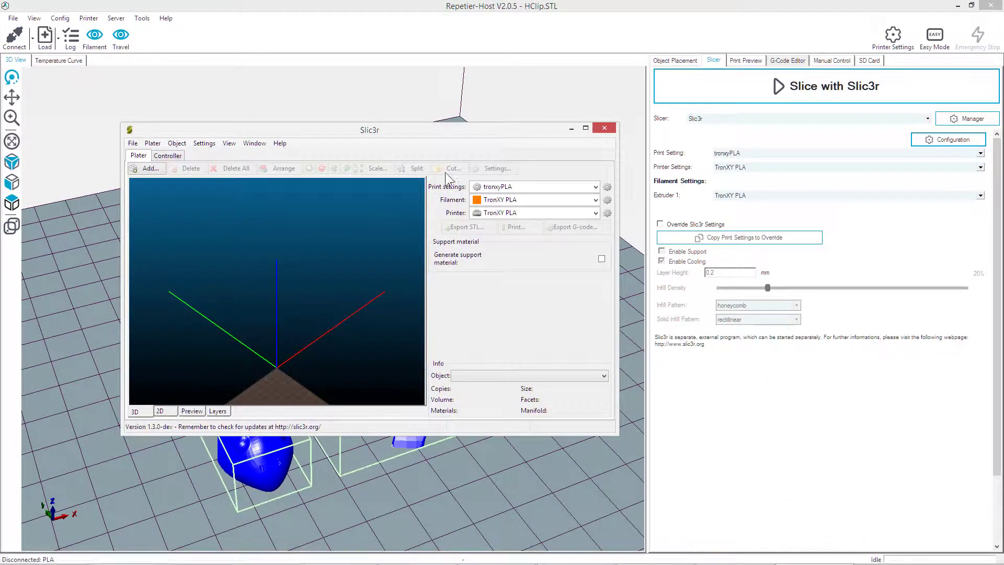
pyautogui.moveTo(478, 131); pyautogui.dragTo(630, 207)
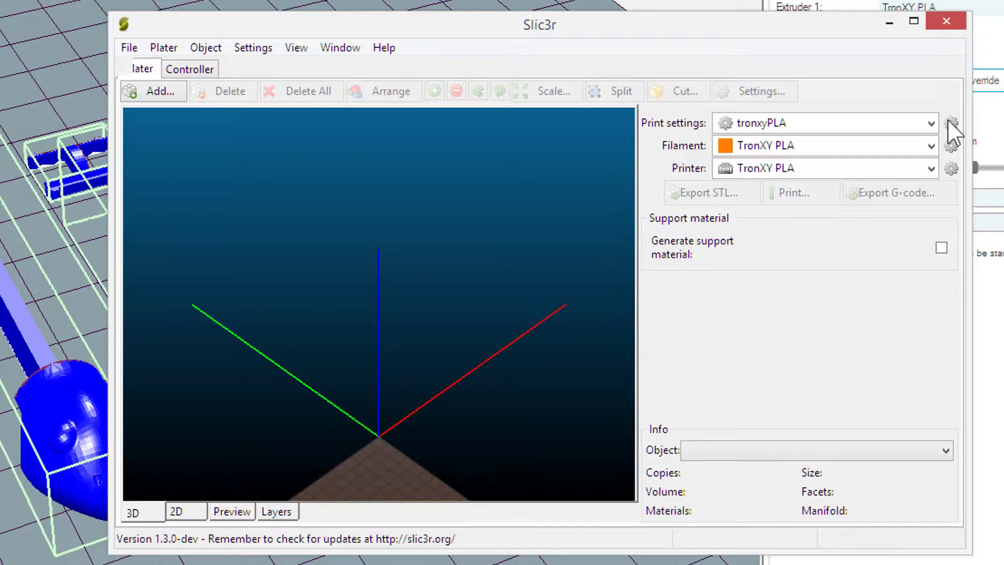
# Review the tronxyPLA print settings for layers and perimeters and for infill, and return to the plater.
pyautogui.click(950, 123)
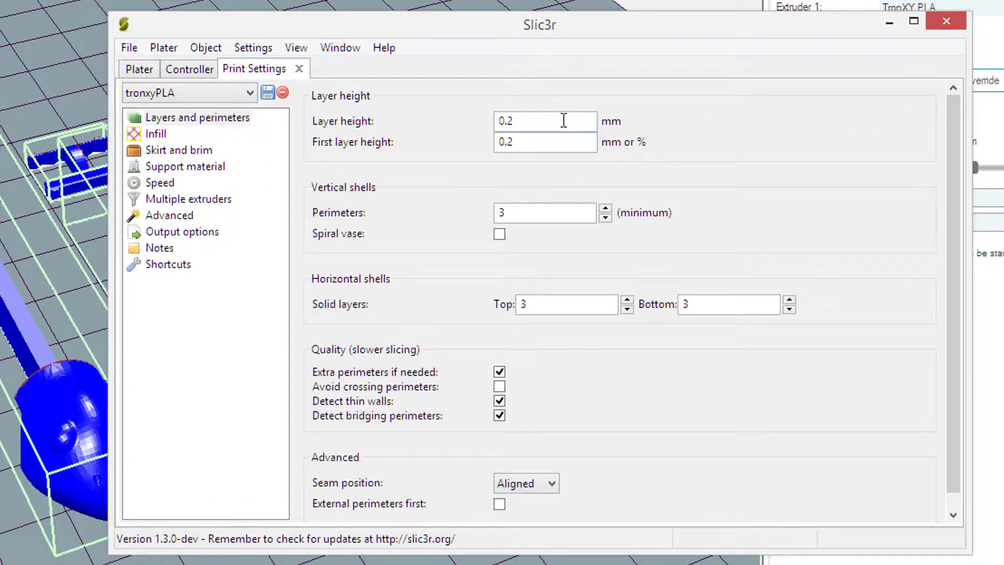
pyautogui.click(157, 136)
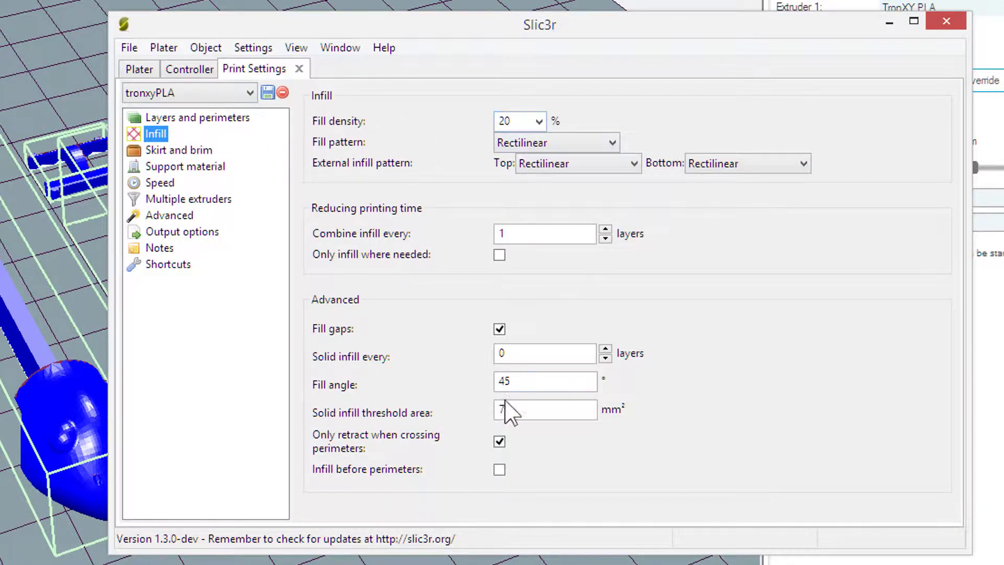
pyautogui.click(147, 72)
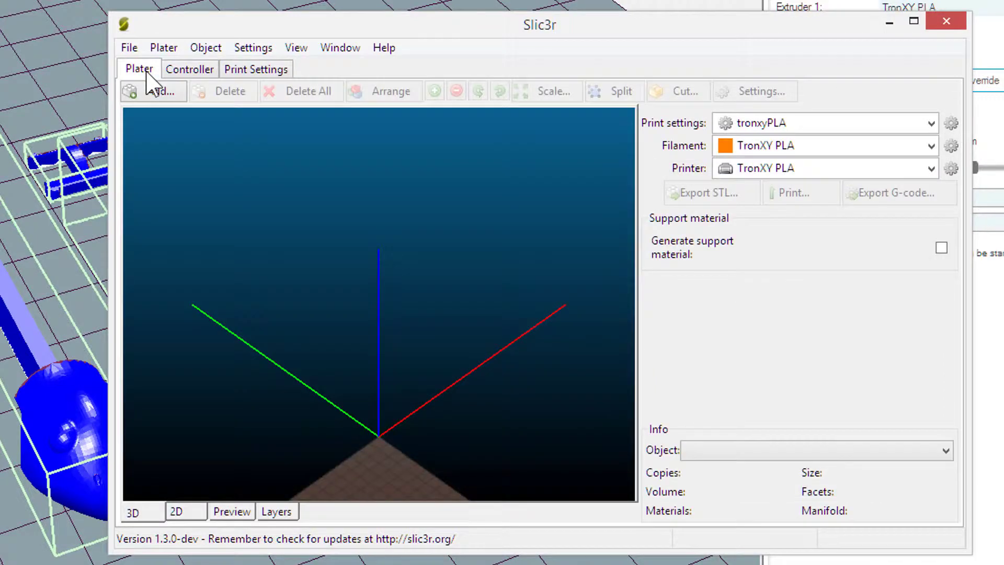
# Review the TronXY PLA filament settings for diameter, temperatures and cooling, and return to the plater.
pyautogui.click(952, 146)
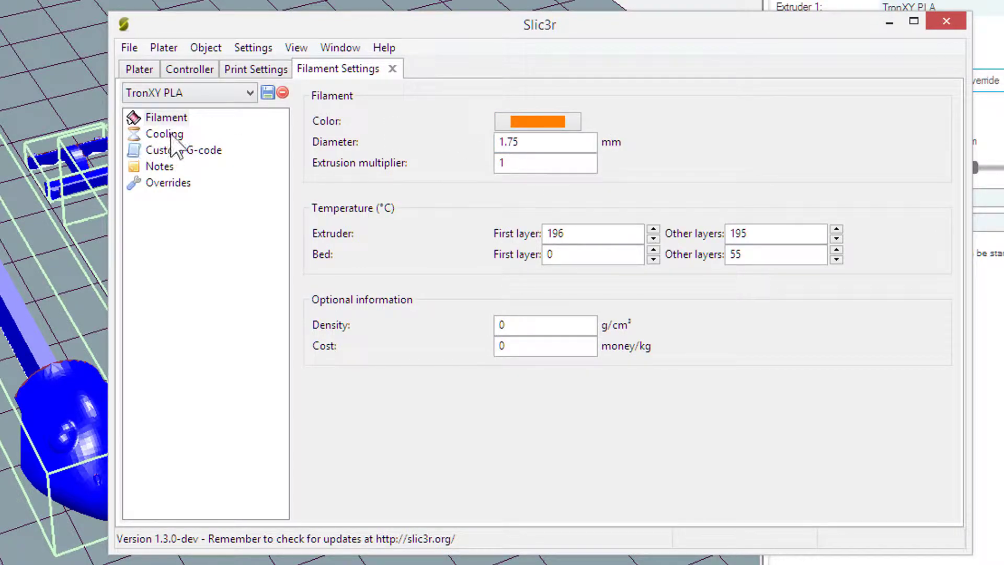
pyautogui.click(167, 134)
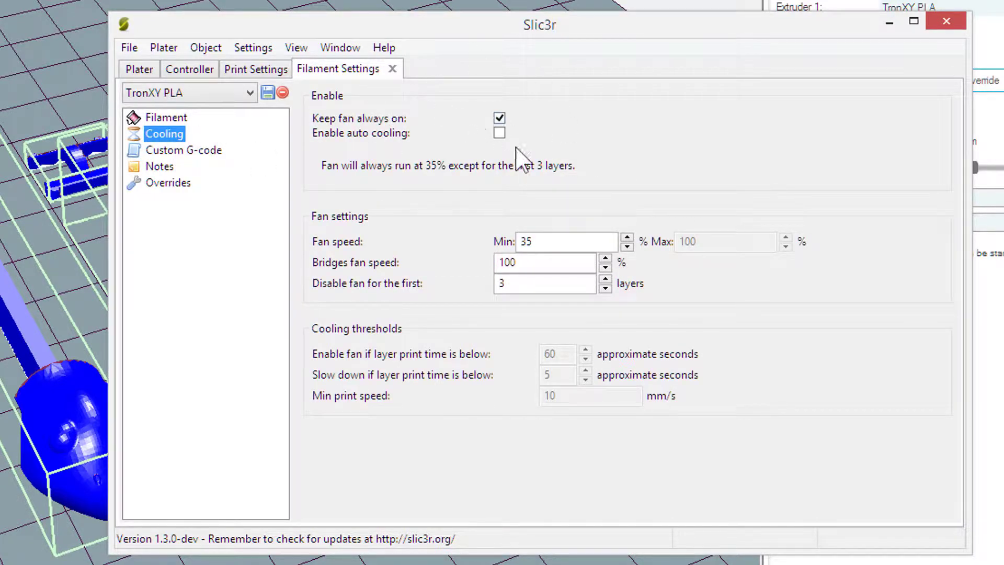
pyautogui.moveTo(438, 119)
pyautogui.click(141, 69)
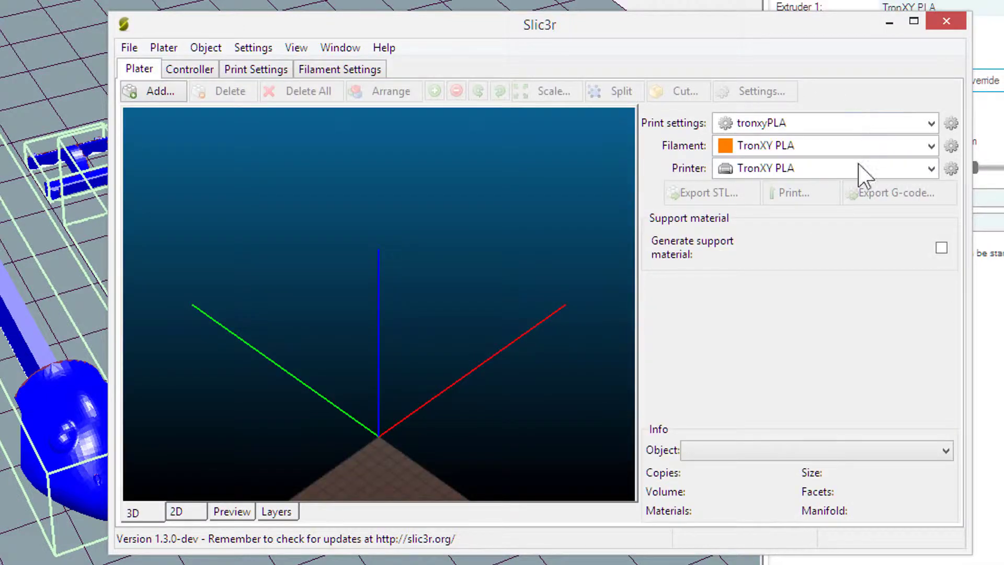
# Review the TronXY PLA printer settings, including the bed shape's size and origin, and return to the plater.
pyautogui.click(950, 168)
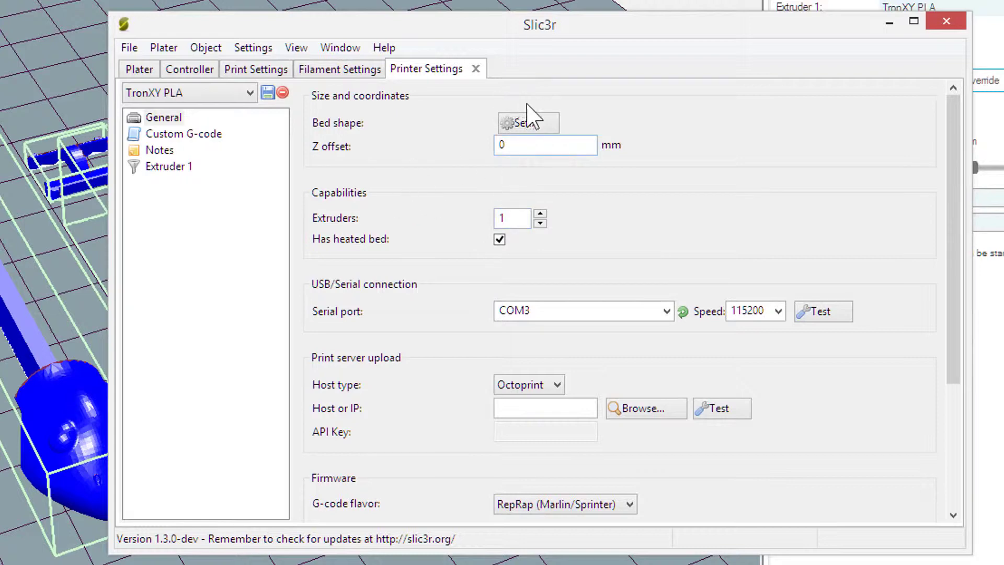
pyautogui.click(539, 129)
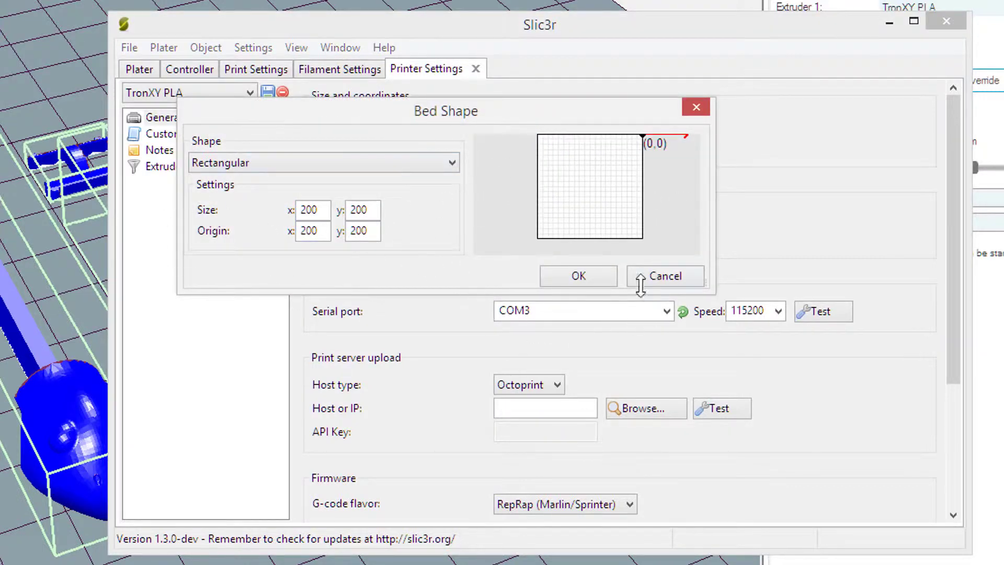
pyautogui.click(602, 280)
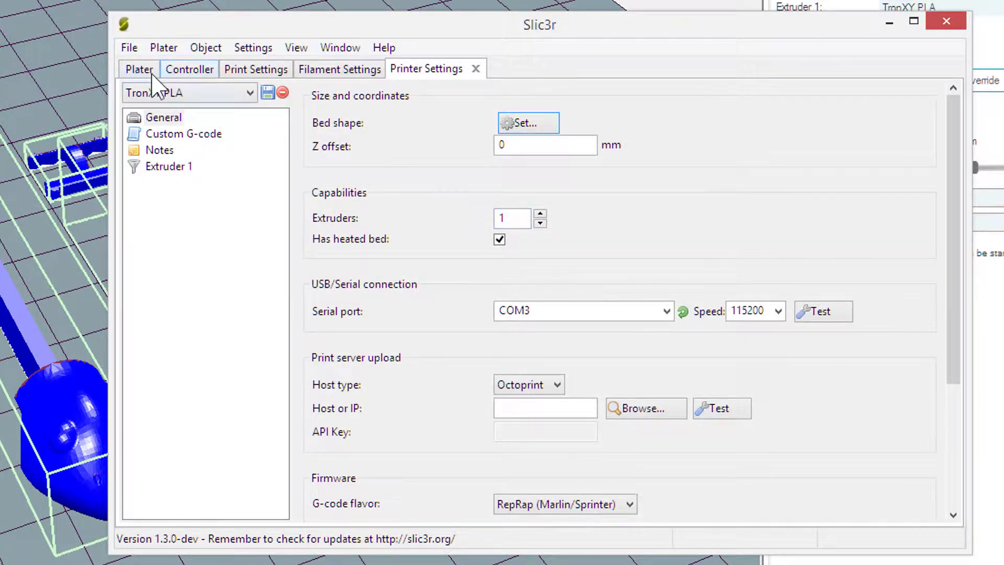
pyautogui.click(131, 71)
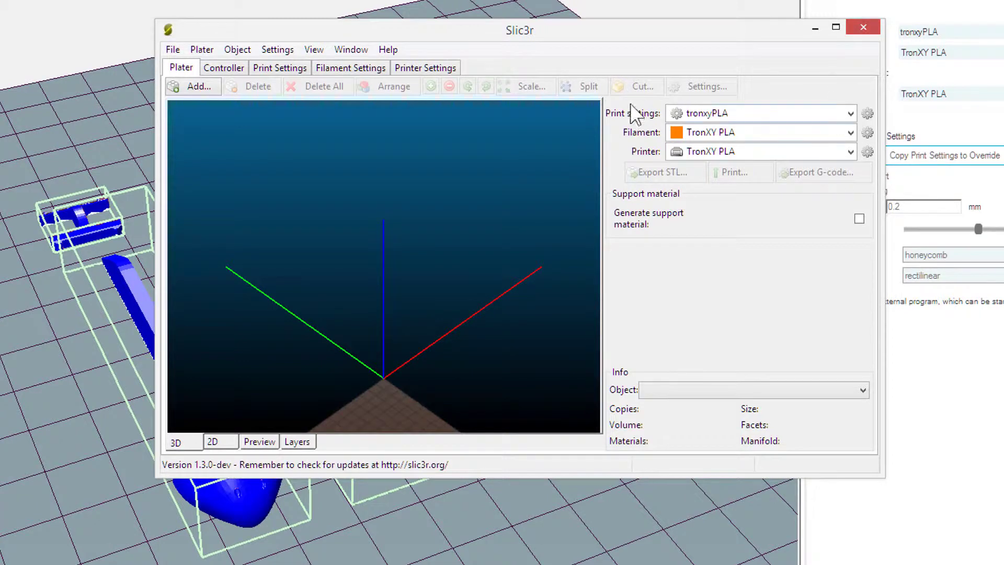
# Review the infill page of the tronxyPLA print settings, return to the plater, and close the Slic3r configuration window.
pyautogui.click(869, 115)
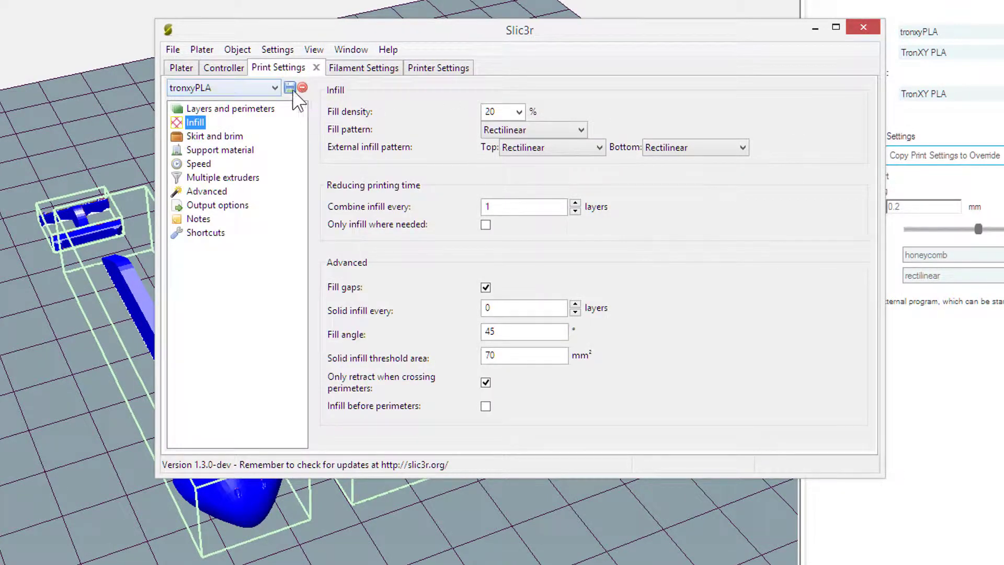
pyautogui.click(191, 68)
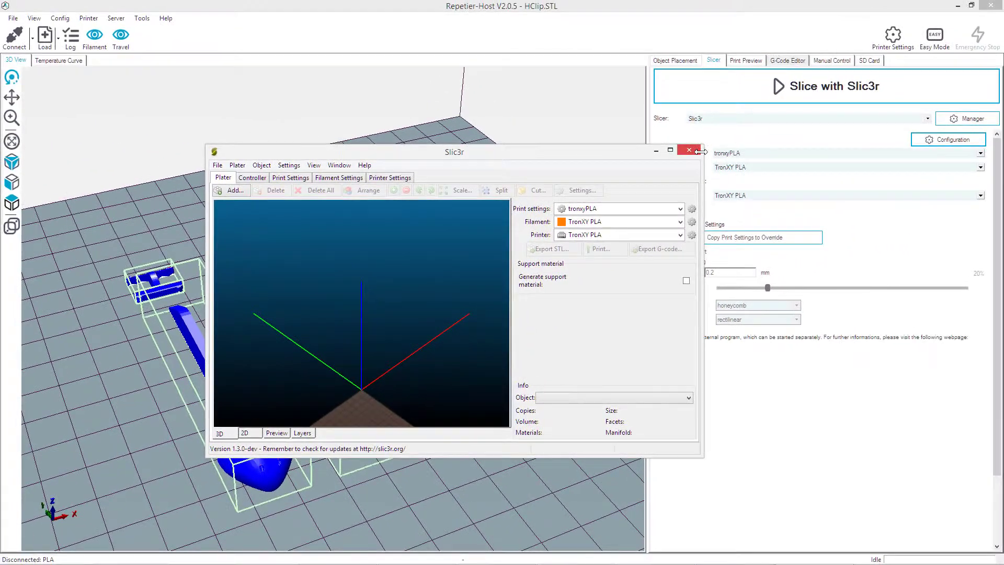
pyautogui.click(754, 103)
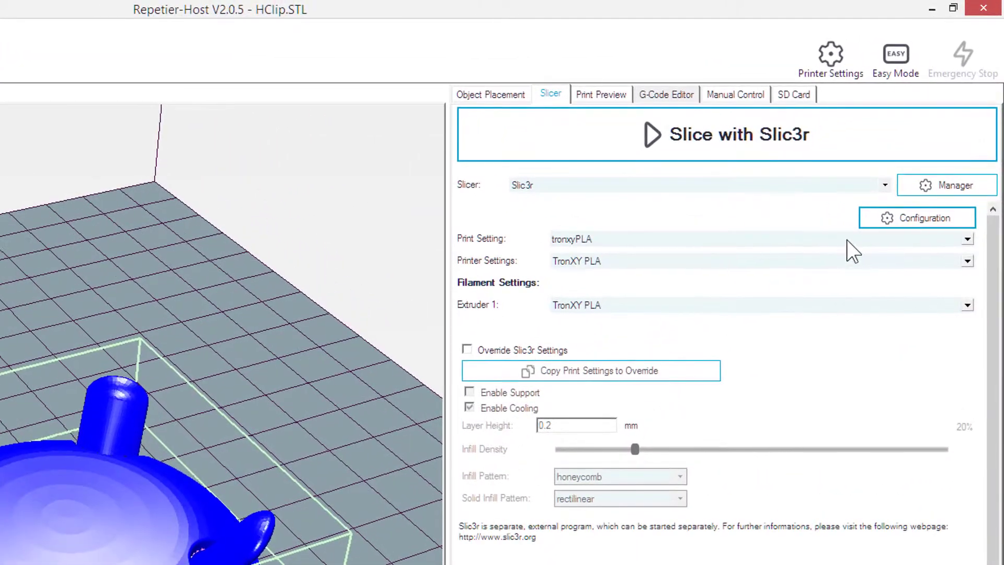
# Choose the tronxyPLA print setting with the TronXY PLA printer and Extruder 1 filament presets, and slice the parts with Slic3r.
pyautogui.click(847, 240)
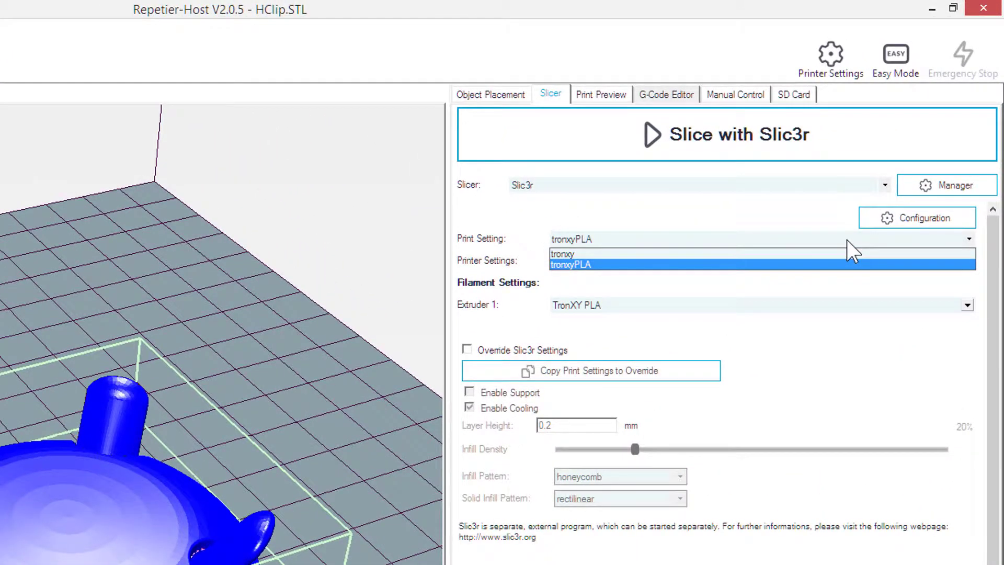
pyautogui.click(832, 265)
pyautogui.click(818, 262)
pyautogui.click(818, 269)
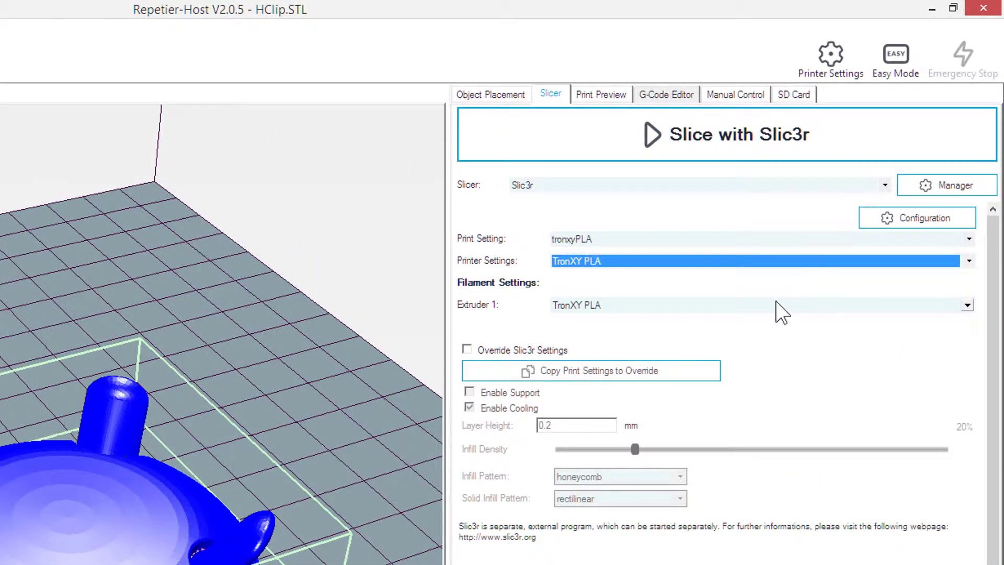
pyautogui.click(776, 304)
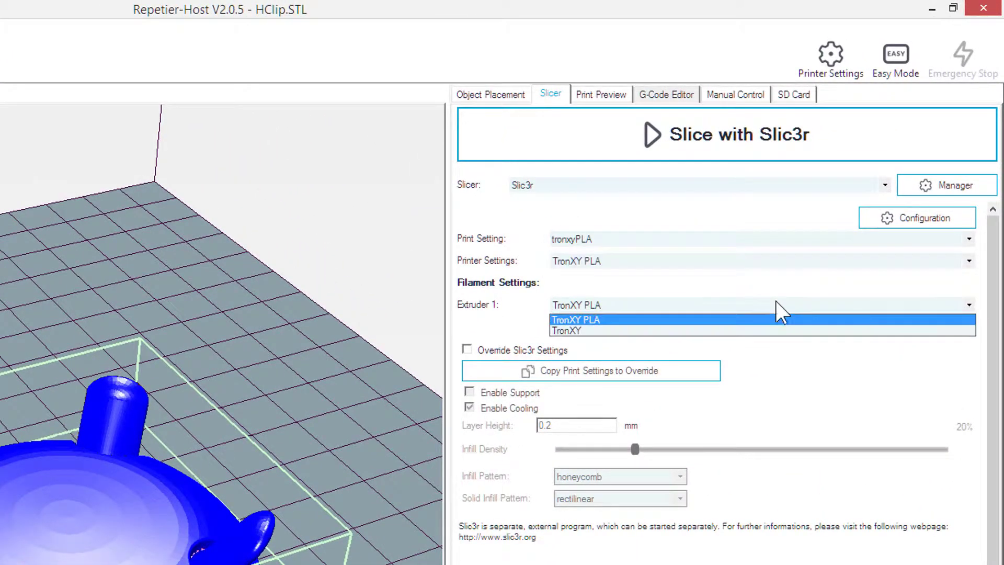
pyautogui.click(623, 321)
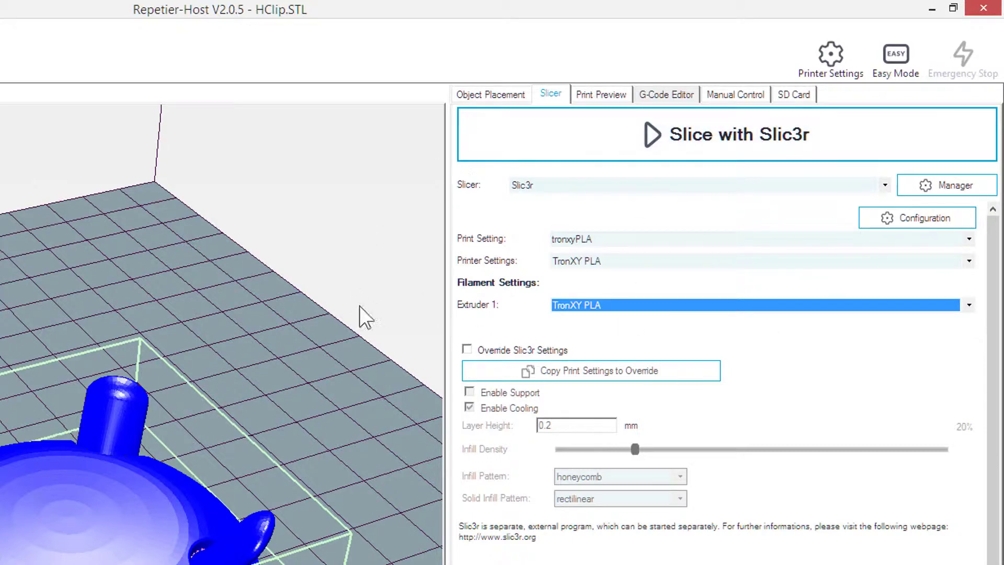
pyautogui.click(720, 137)
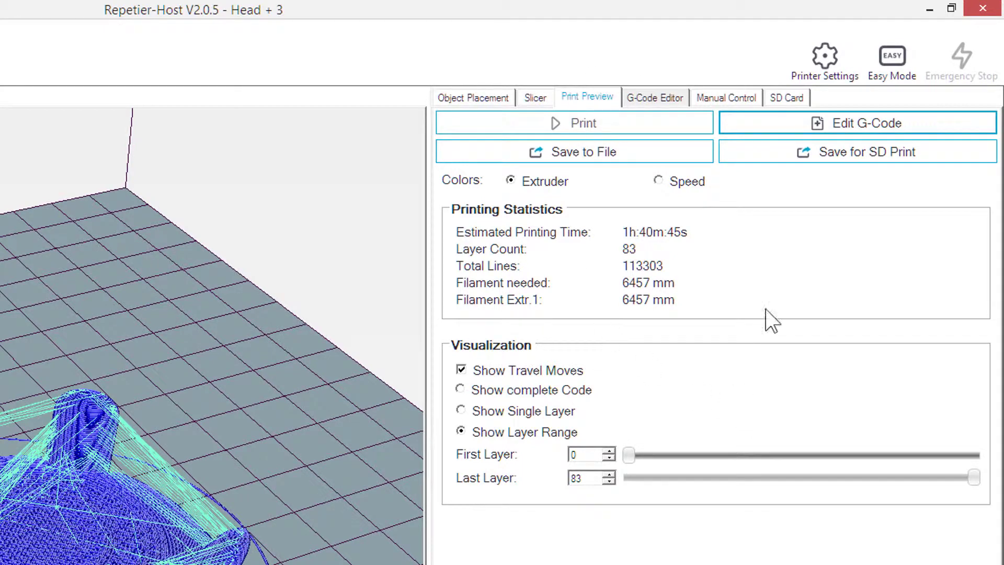
# Examine the opening lines of the generated G-code in the editor and return to the print preview.
pyautogui.click(814, 125)
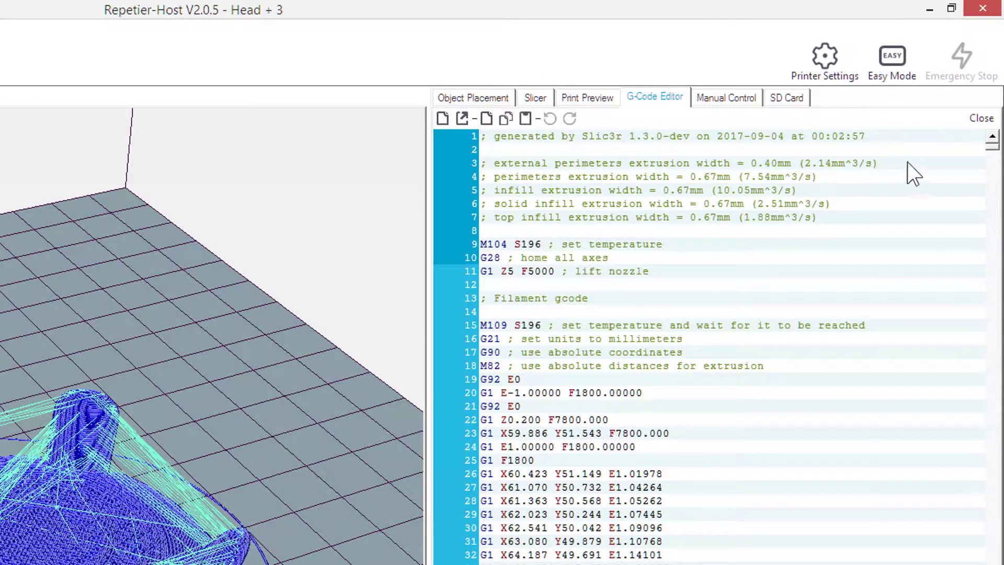
pyautogui.moveTo(998, 151)
pyautogui.mouseDown()
pyautogui.moveTo(997, 201)
pyautogui.moveTo(993, 144)
pyautogui.mouseUp()
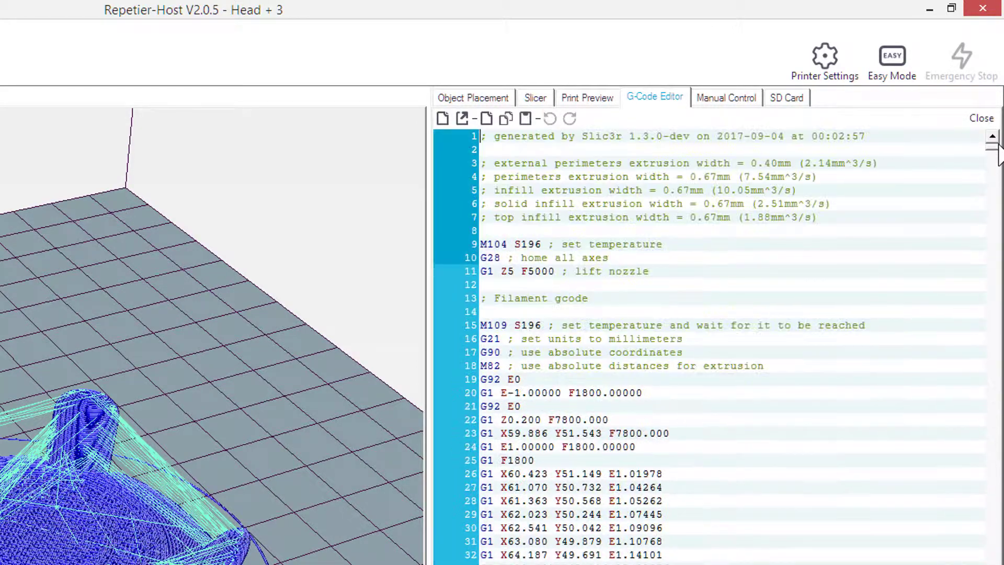
pyautogui.click(588, 99)
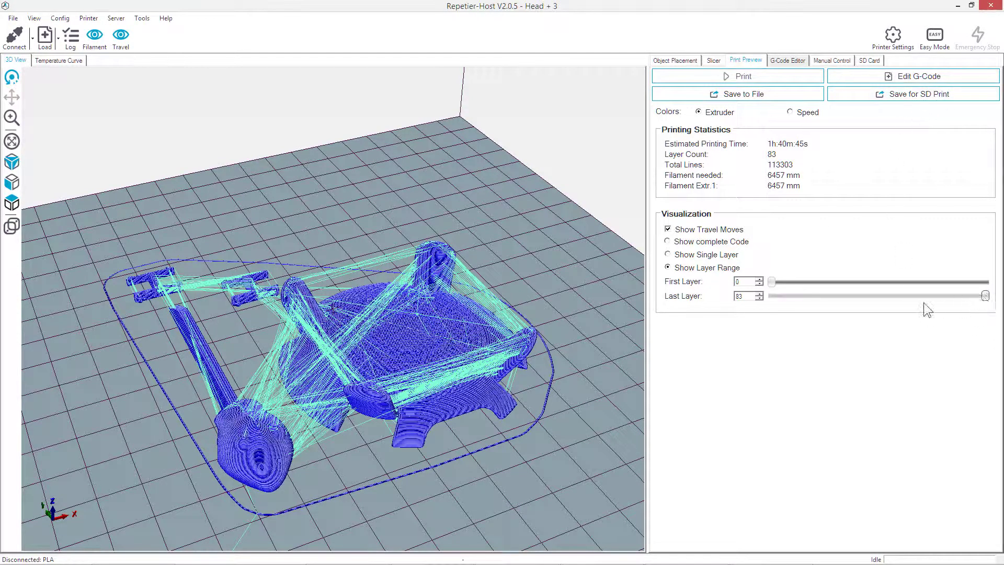
# Run the layer range preview from layer 0 up to layer 83 with travel moves hidden, and show the travel moves again.
pyautogui.moveTo(906, 302); pyautogui.dragTo(767, 302)
pyautogui.click(668, 229)
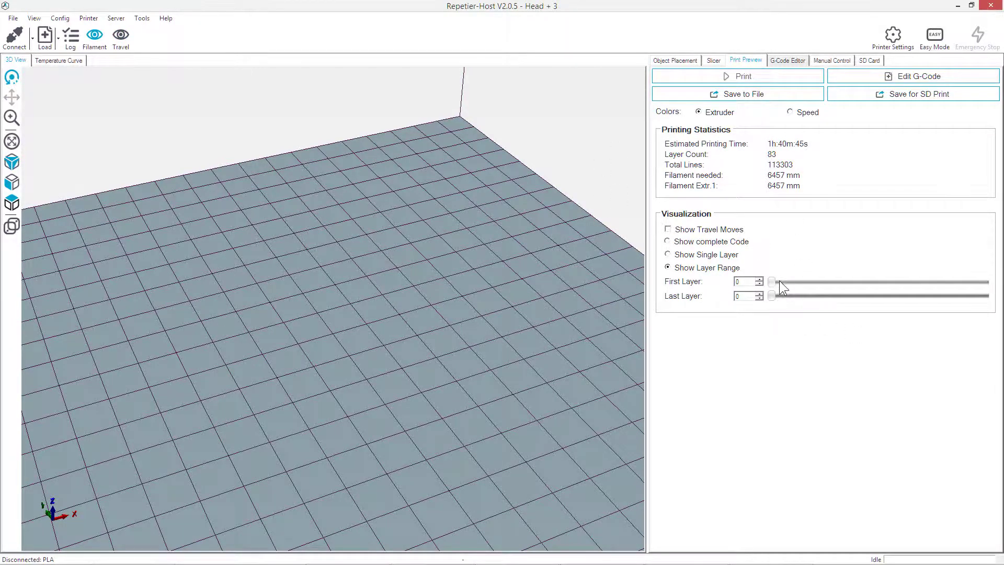
pyautogui.moveTo(773, 280); pyautogui.dragTo(653, 328)
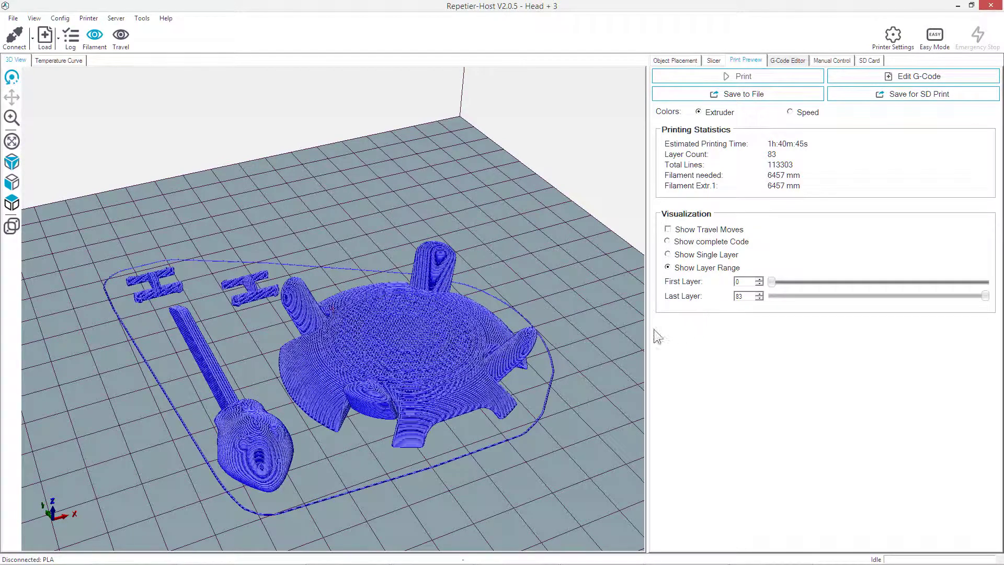
pyautogui.click(695, 230)
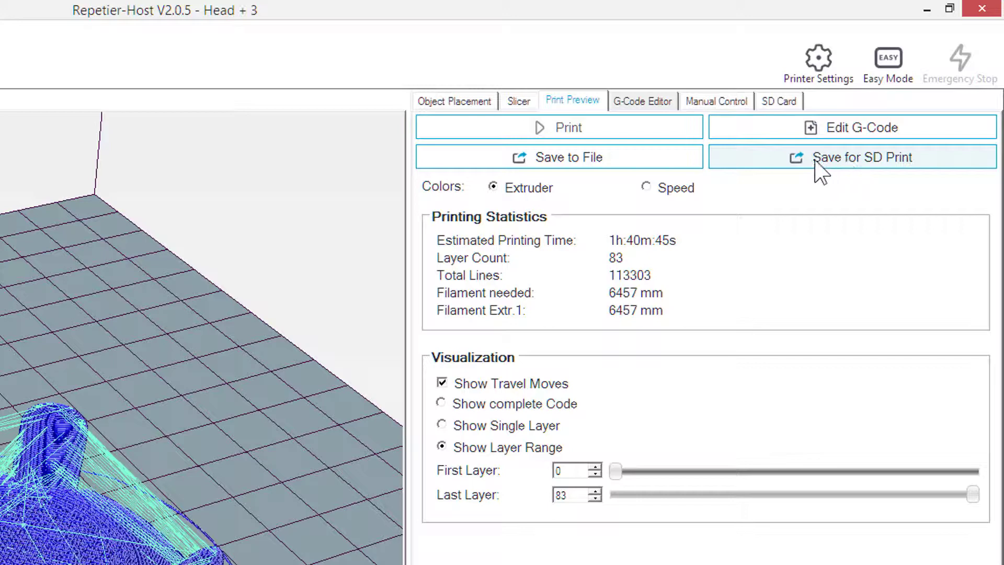
# Save the sliced G-code from the G-code editor as TurtleBottom.gcode.
pyautogui.click(634, 110)
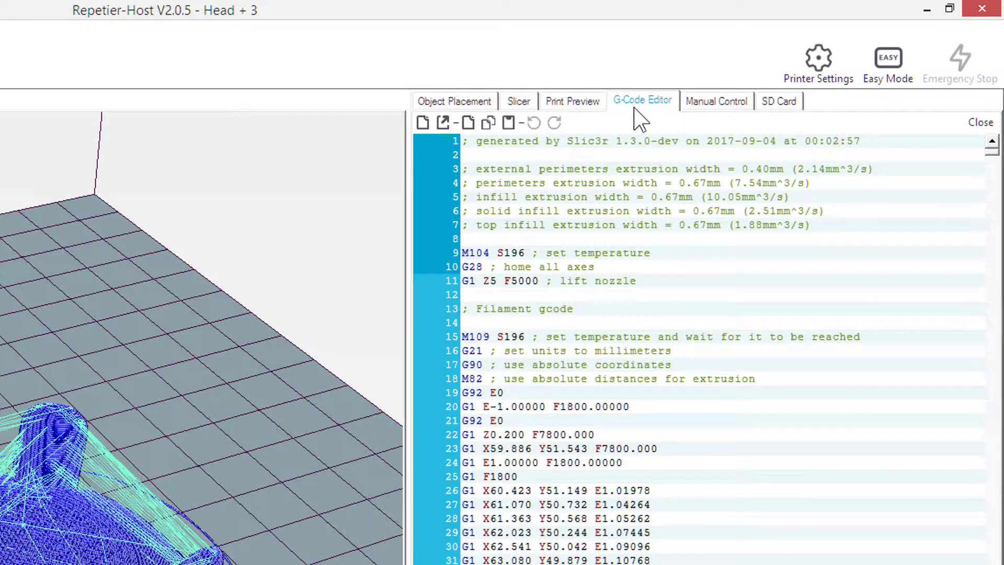
pyautogui.click(444, 123)
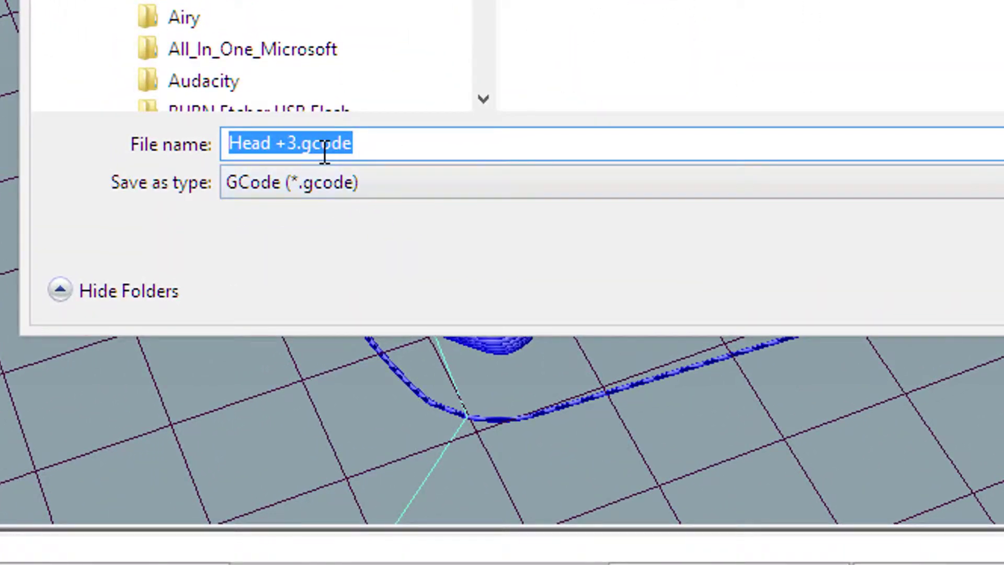
pyautogui.click(304, 144)
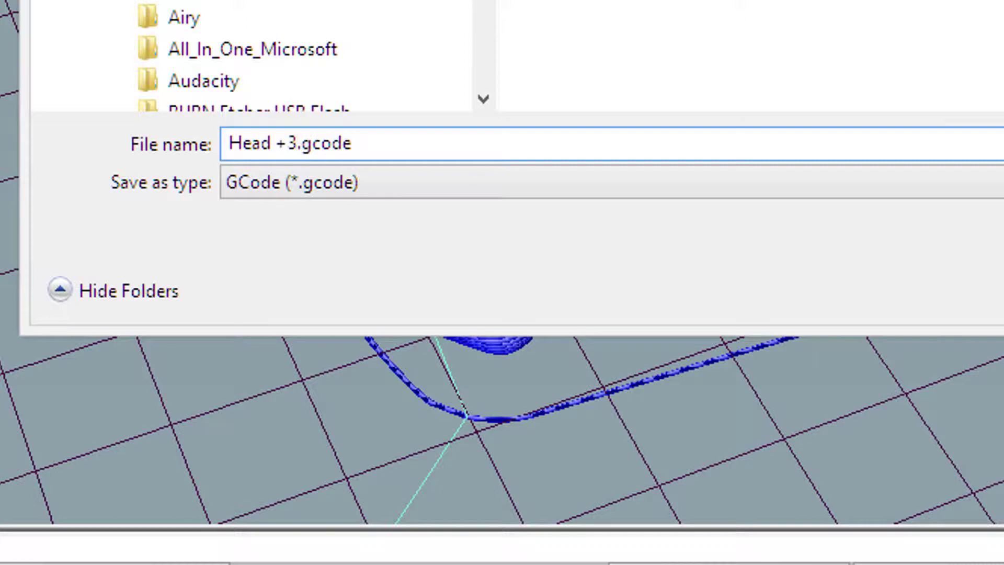
pyautogui.press('BackSpace')
pyautogui.press('BackSpace')
pyautogui.press('BackSpace')
pyautogui.press('BackSpace')
pyautogui.press('BackSpace')
pyautogui.press('BackSpace')
pyautogui.press('BackSpace')
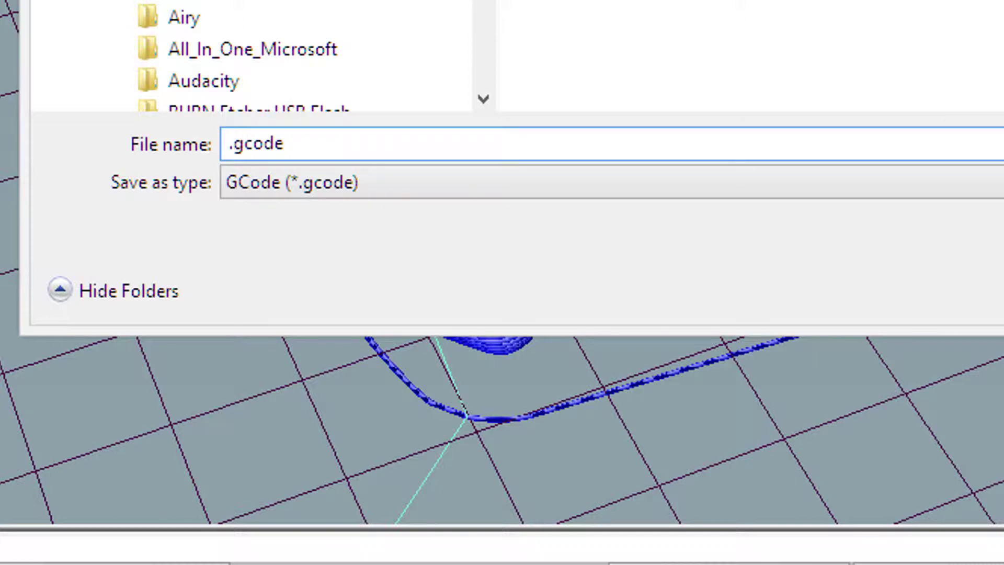
pyautogui.write('Turtle')
pyautogui.press('BackSpace')
pyautogui.write('Bottom')
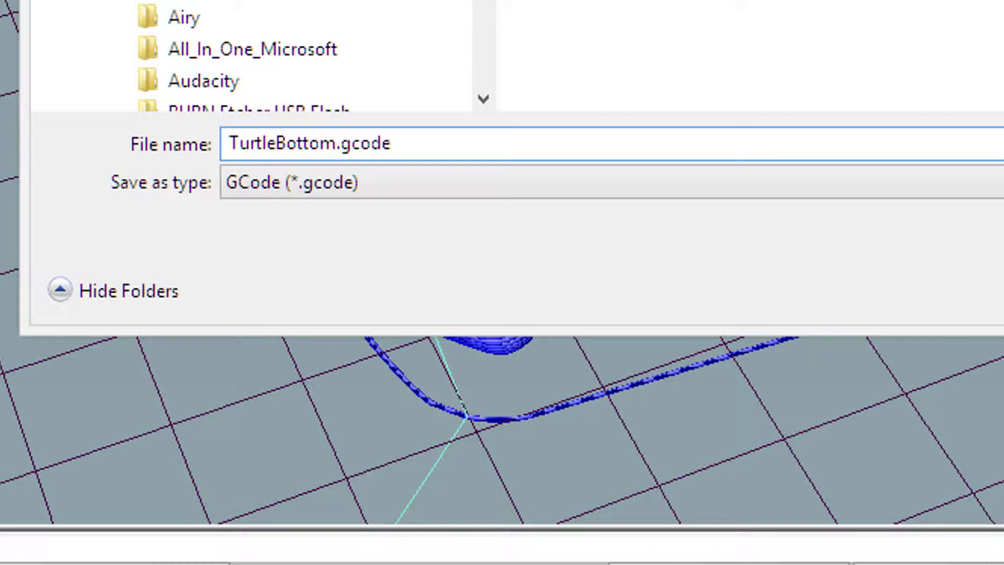
pyautogui.press('Return')
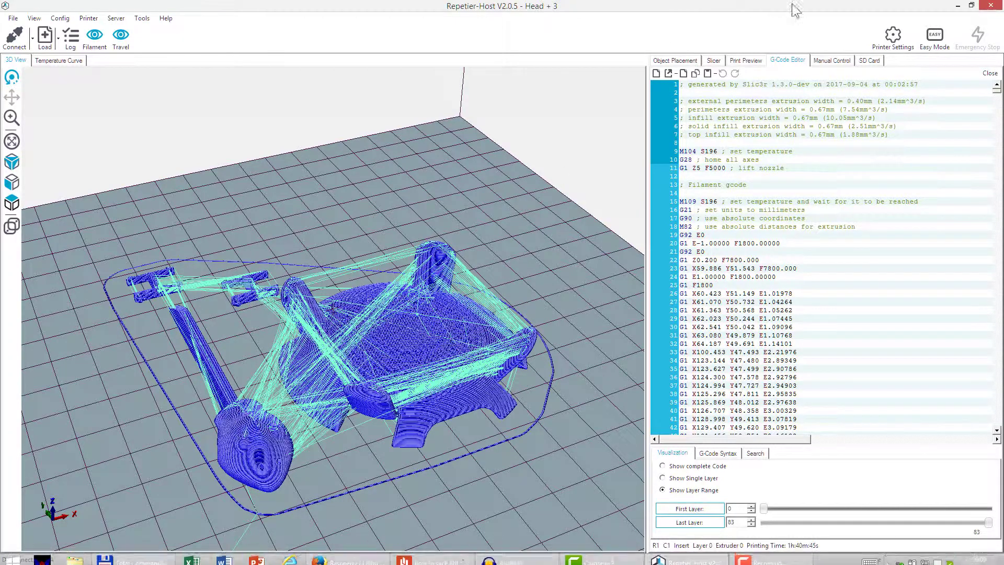
# Review the SD card, object placement, slicer, print preview and G-code pages, and open the manual controls.
pyautogui.click(868, 63)
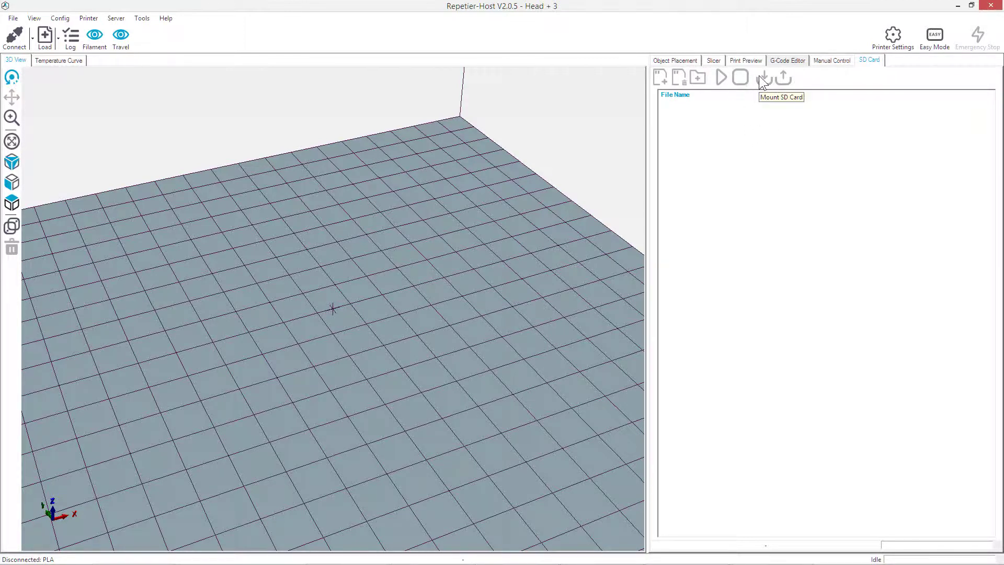
pyautogui.click(794, 61)
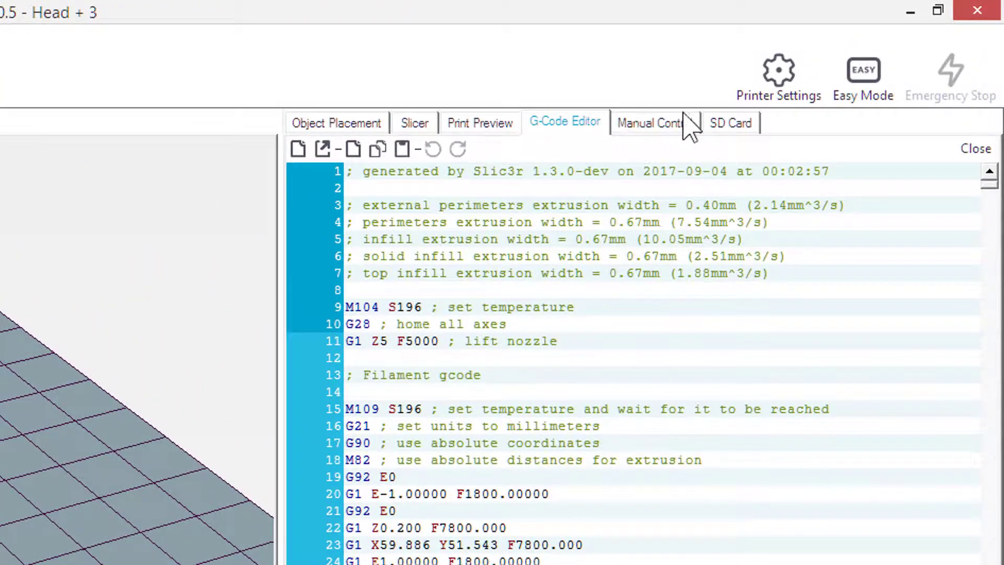
pyautogui.click(339, 126)
pyautogui.click(436, 128)
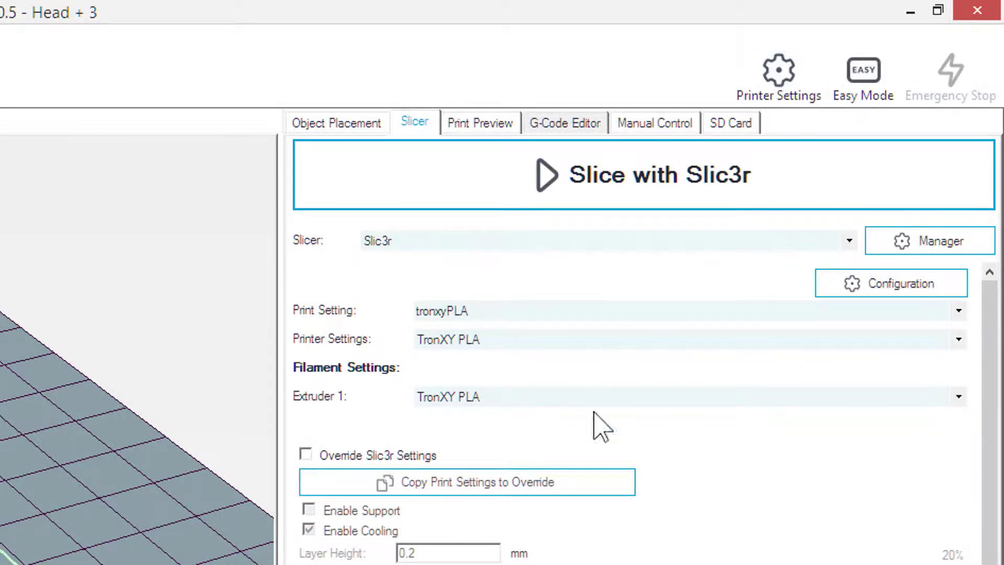
pyautogui.click(489, 137)
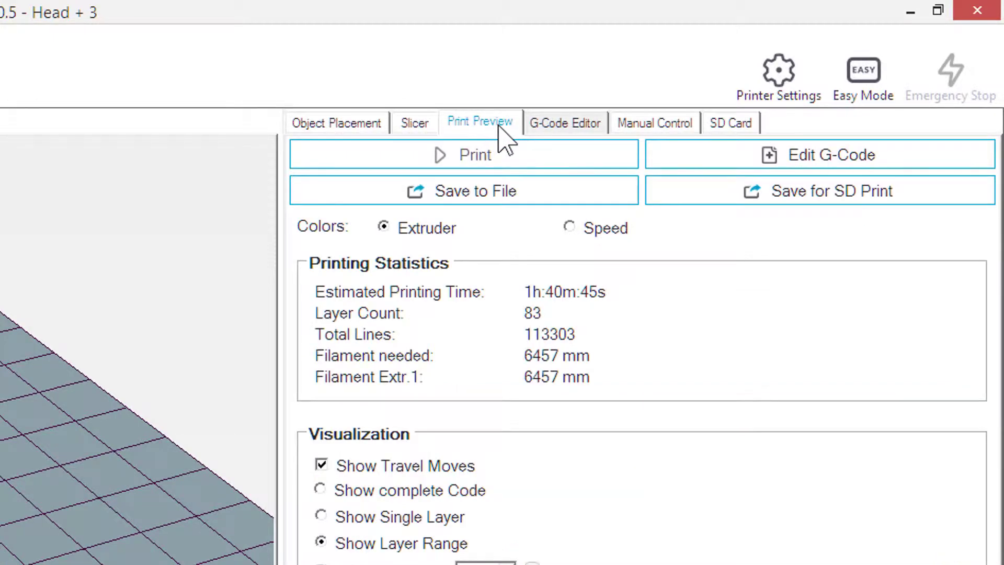
pyautogui.click(579, 129)
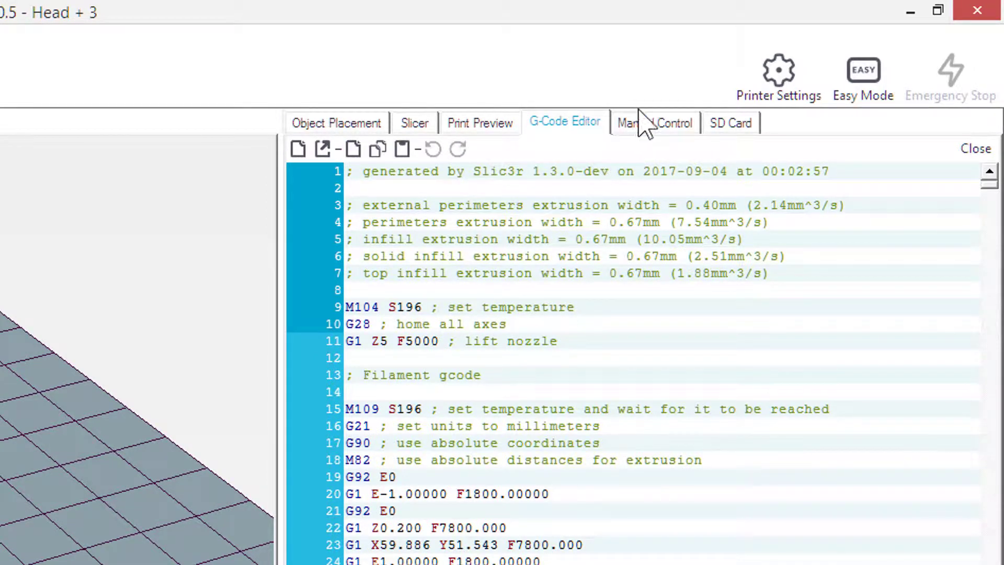
pyautogui.click(683, 131)
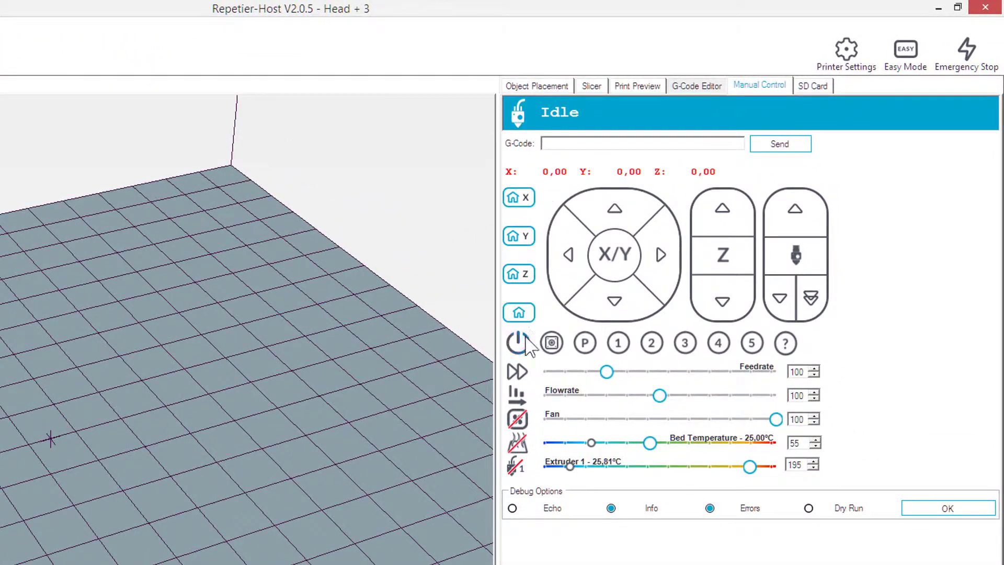
# Switch on the printer's power and jog the axes to Y 50 and Z 10.
pyautogui.click(526, 339)
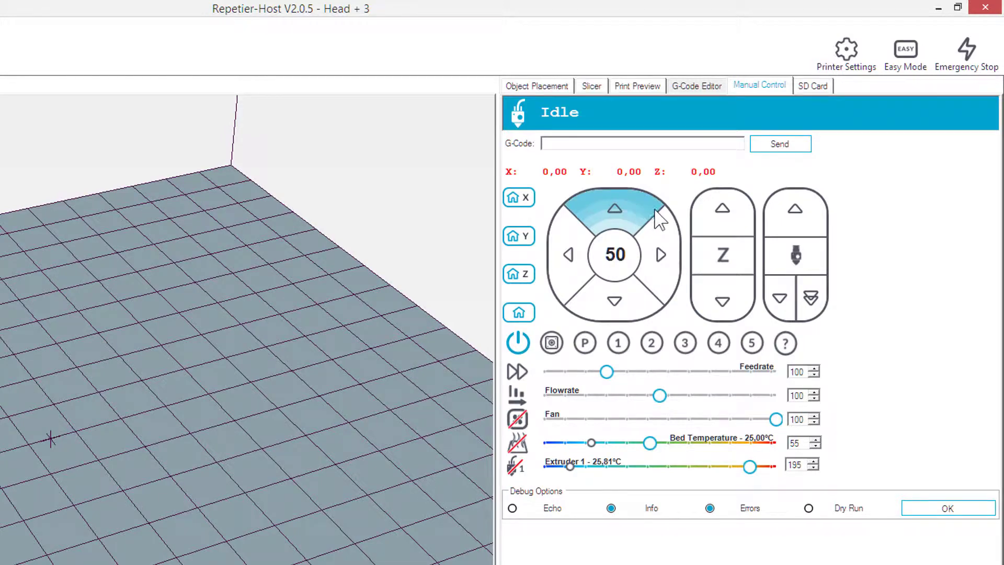
pyautogui.click(626, 190)
pyautogui.click(625, 191)
pyautogui.click(622, 192)
pyautogui.doubleClick(606, 314)
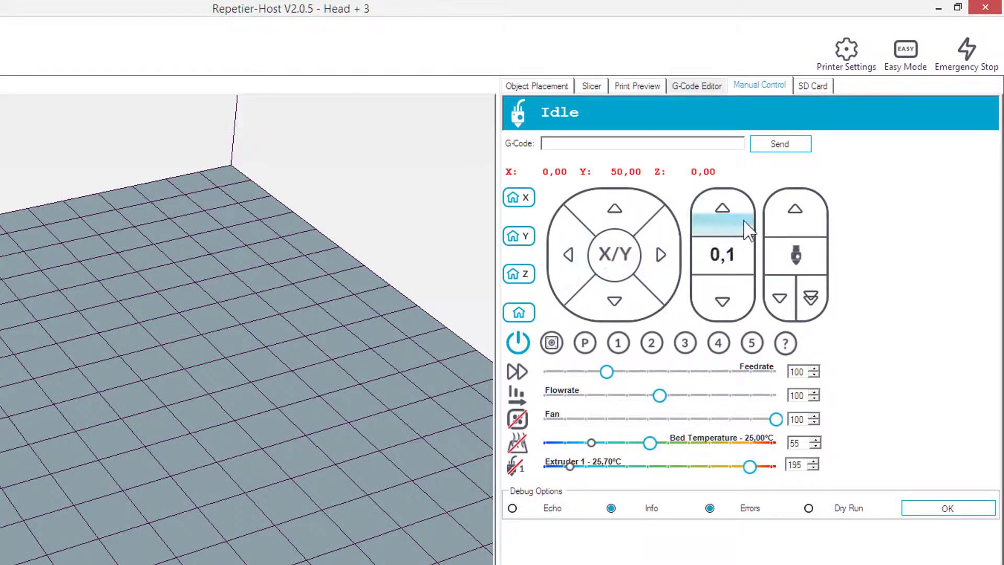
pyautogui.click(727, 208)
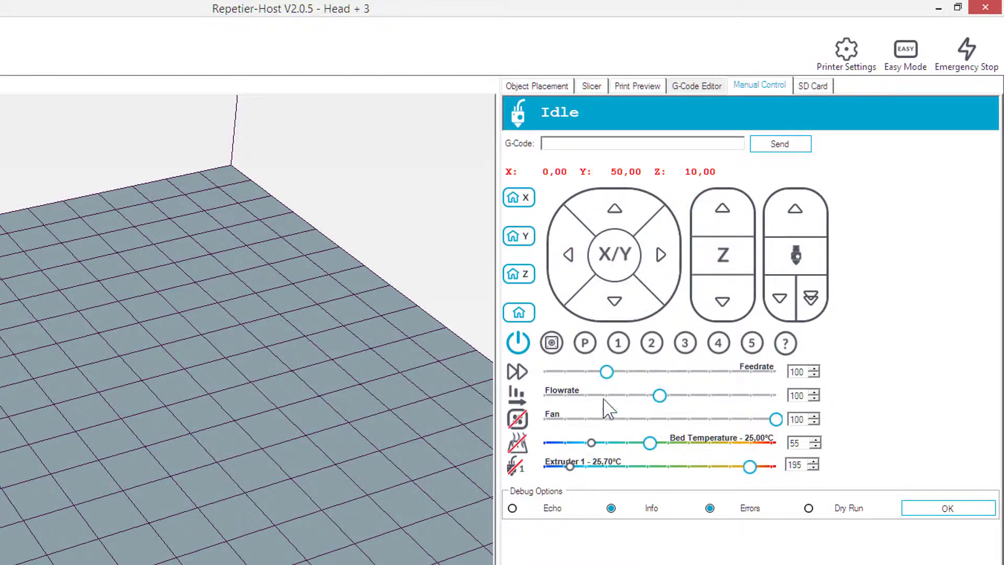
# Home the X axis, jog X to 100 in two moves of 50, and home all axes.
pyautogui.click(521, 196)
pyautogui.click(677, 265)
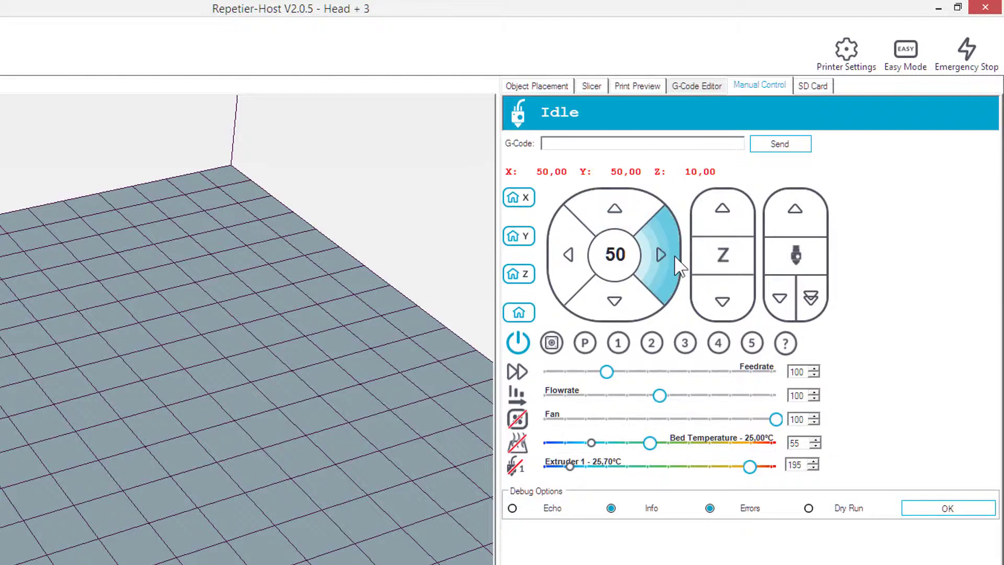
pyautogui.click(677, 266)
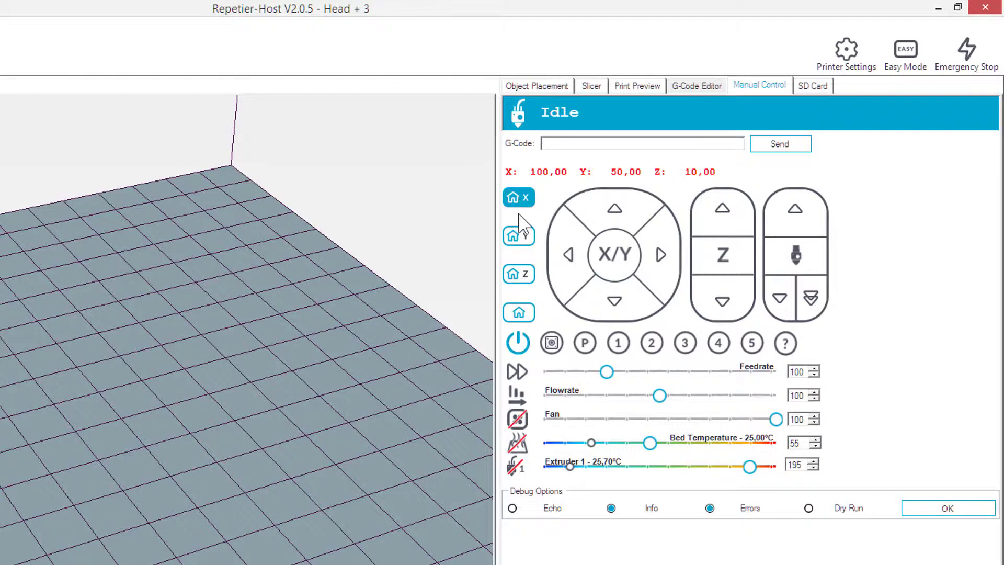
pyautogui.click(527, 311)
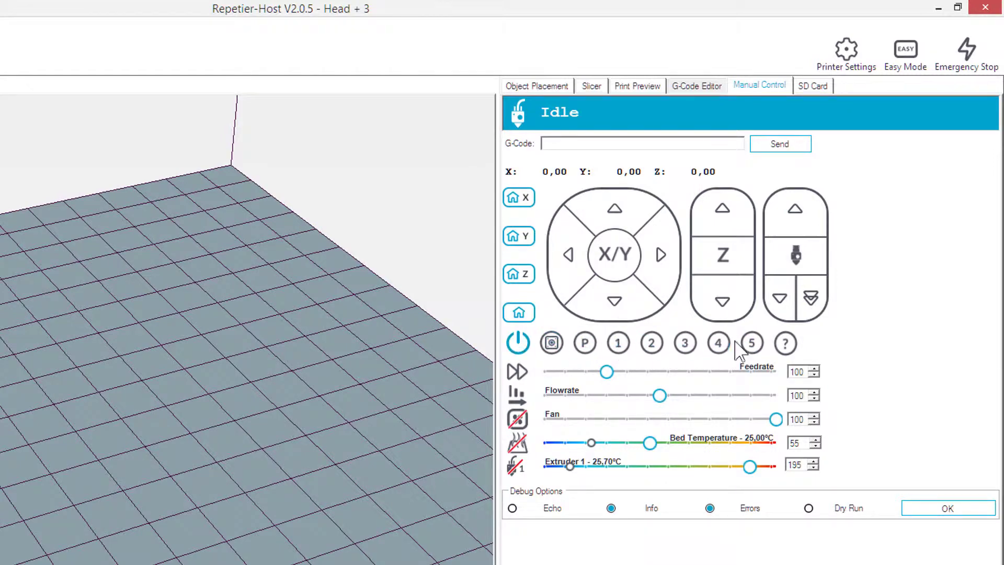
# Open Script 1 in the printer settings for inspection and close the dialog.
pyautogui.click(619, 346)
pyautogui.moveTo(499, 247); pyautogui.dragTo(248, 227)
pyautogui.click(197, 374)
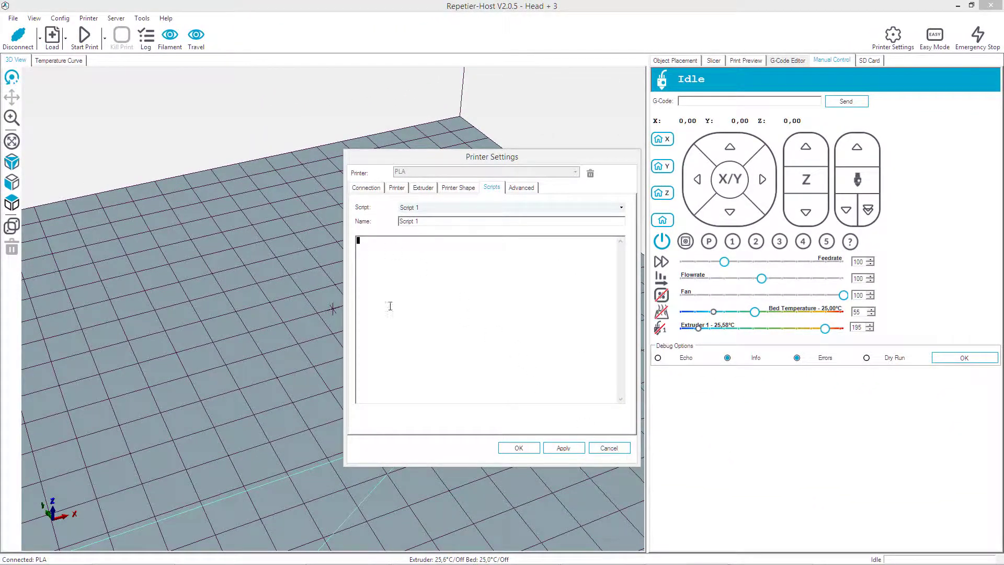
pyautogui.click(517, 448)
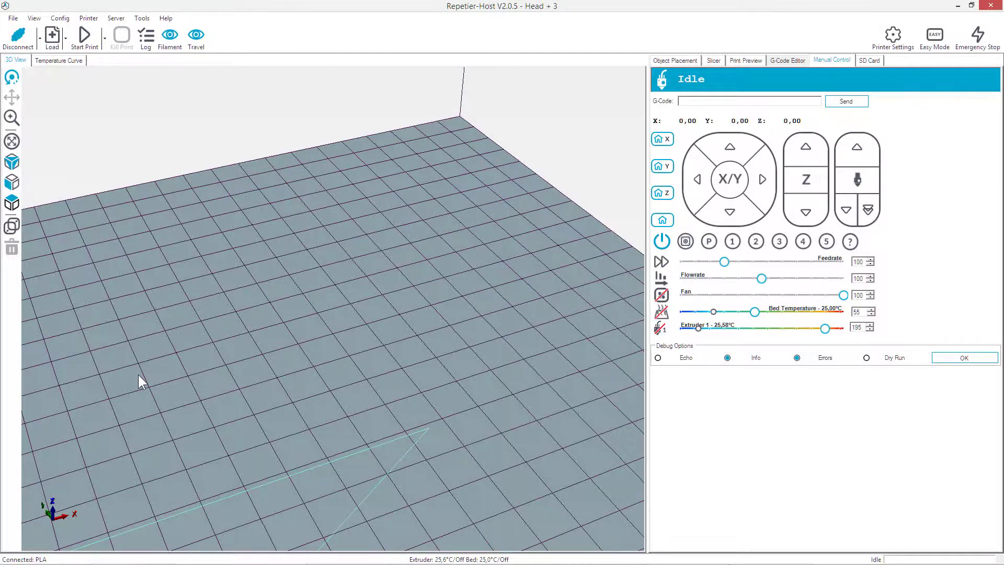
# Show the print volume in front view.
pyautogui.click(8, 184)
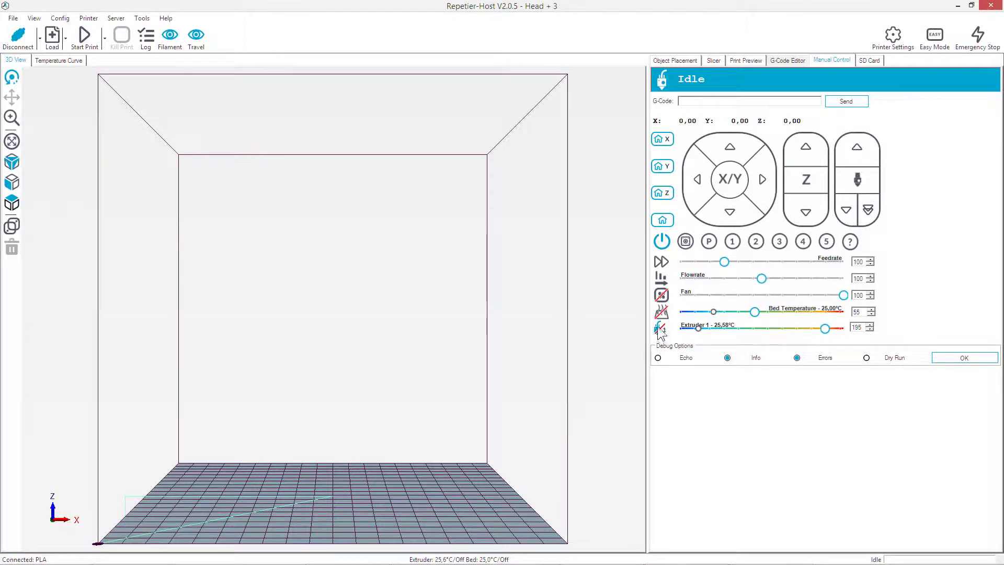
# Turn on heating for the print bed at 55 °C and for extruder 1 at 195 °C.
pyautogui.click(662, 296)
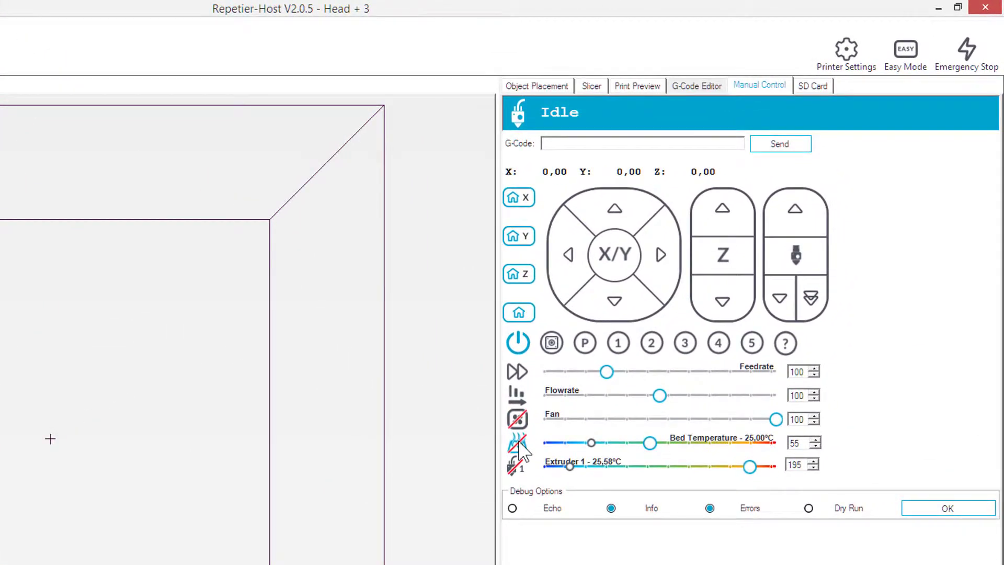
pyautogui.click(518, 442)
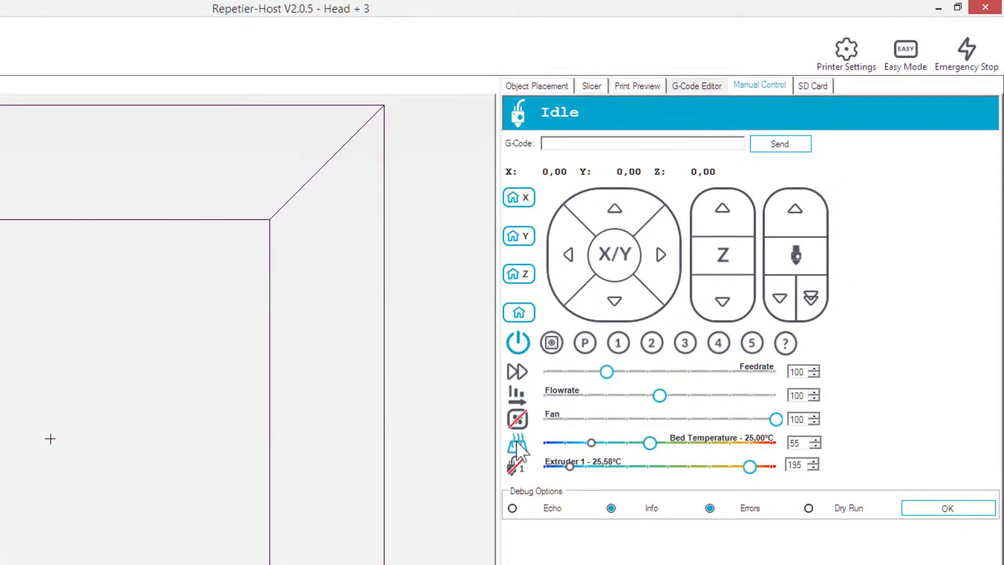
pyautogui.click(516, 469)
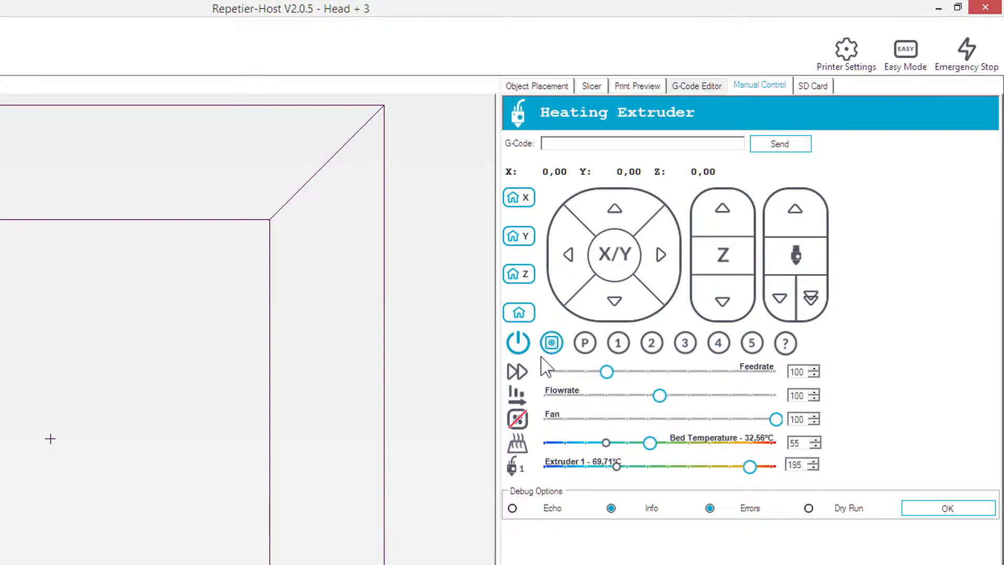
pyautogui.click(518, 348)
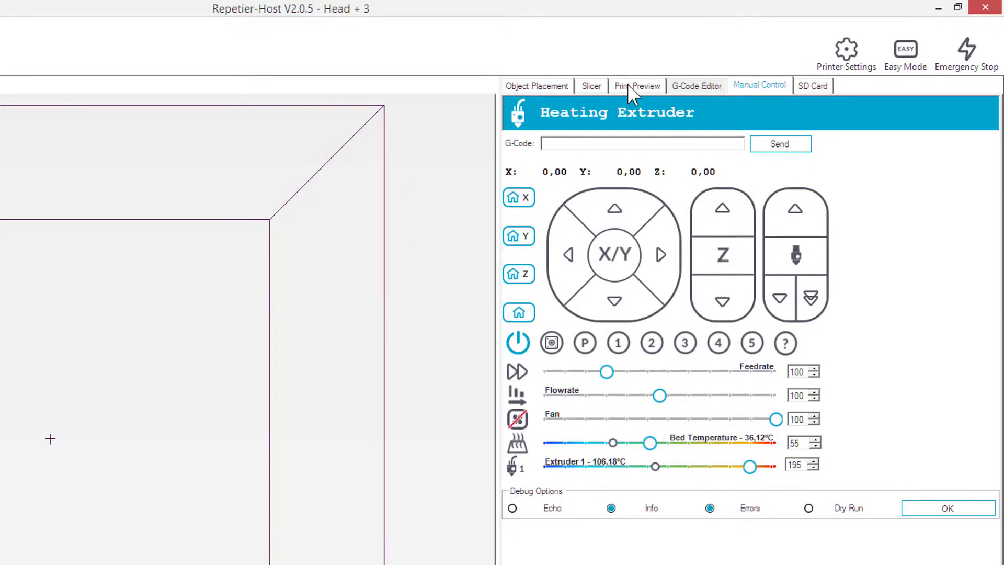
# Hide the travel moves in the print preview of the sliced turtle parts and start the print.
pyautogui.click(696, 86)
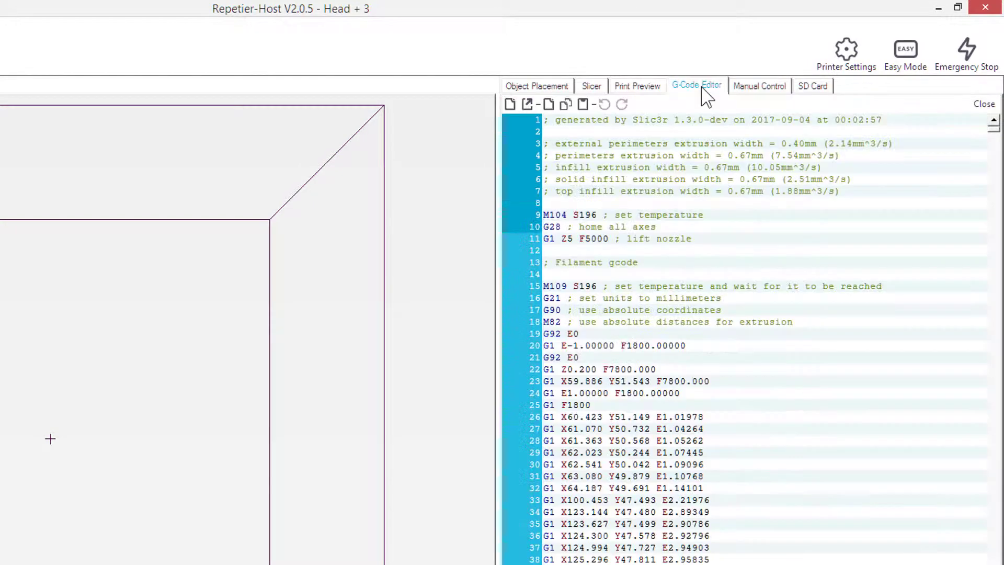
pyautogui.click(637, 83)
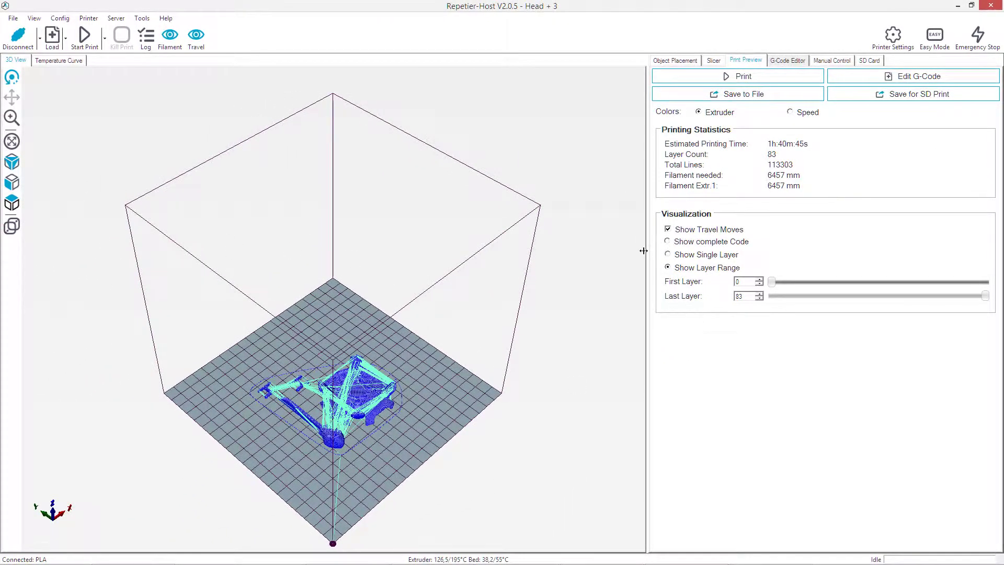
pyautogui.click(690, 232)
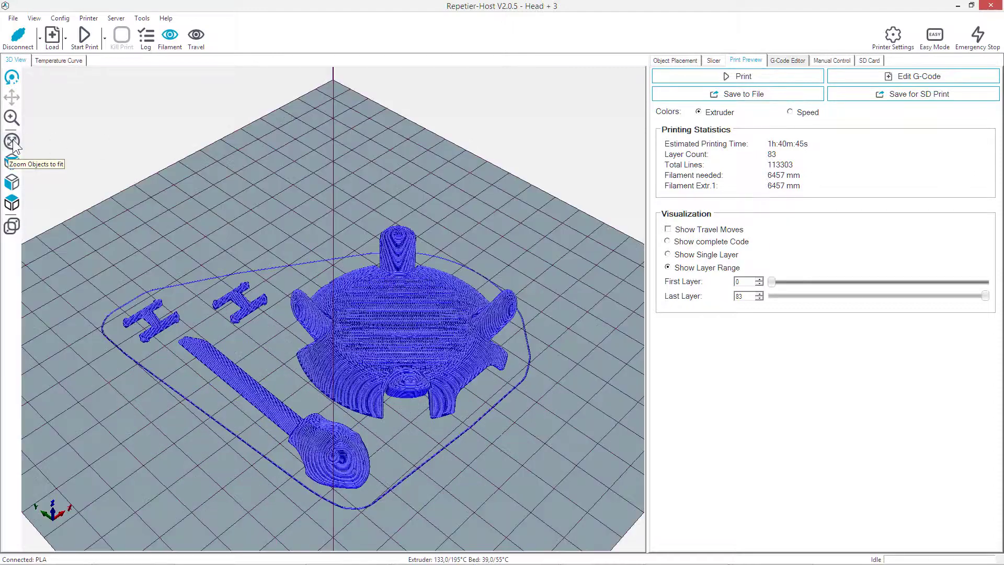
pyautogui.click(10, 162)
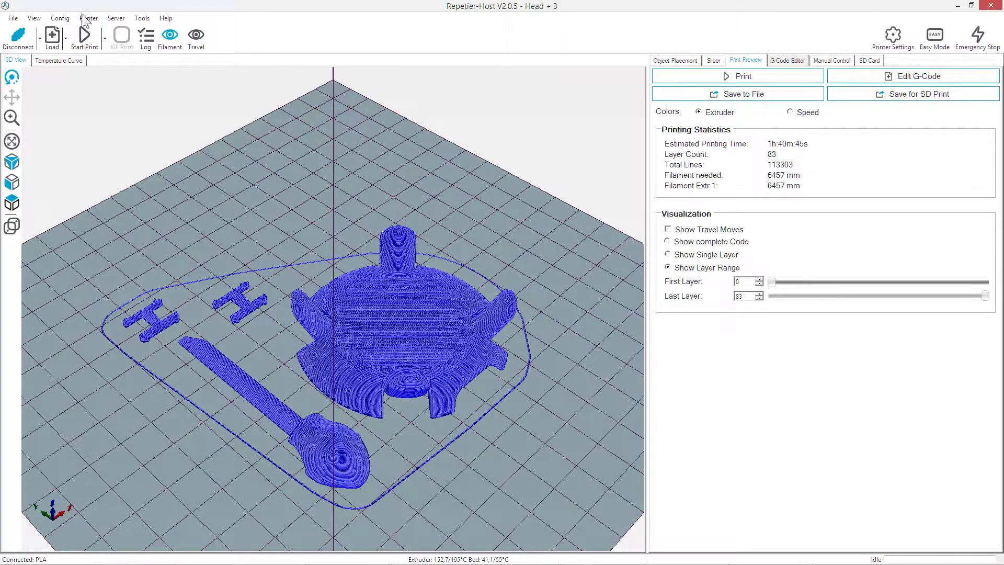
pyautogui.click(80, 39)
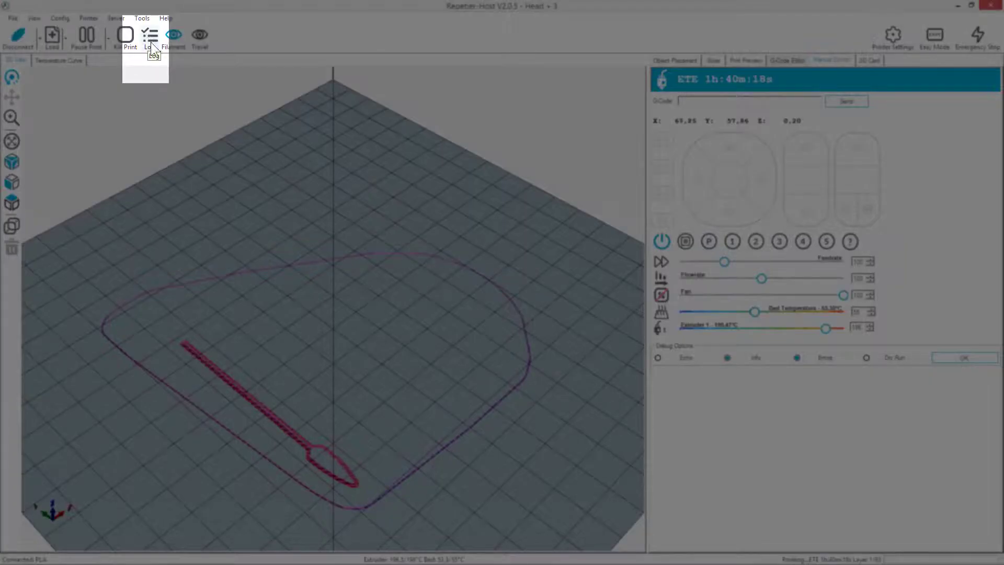
# Inspect the print log in a shorter pane with Echo debugging on and Commands filtered out, and close the log.
pyautogui.click(151, 41)
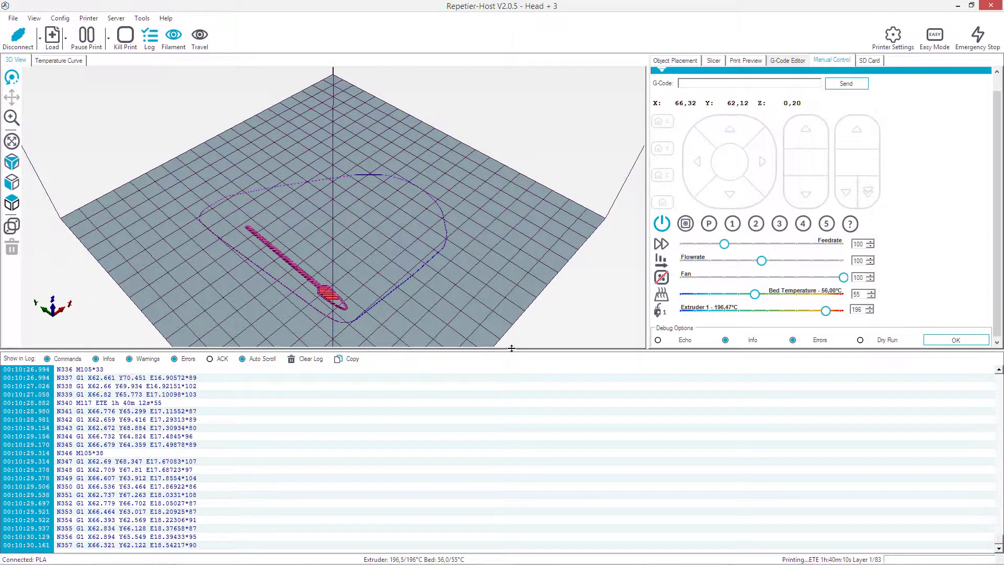
pyautogui.moveTo(513, 351); pyautogui.dragTo(510, 416)
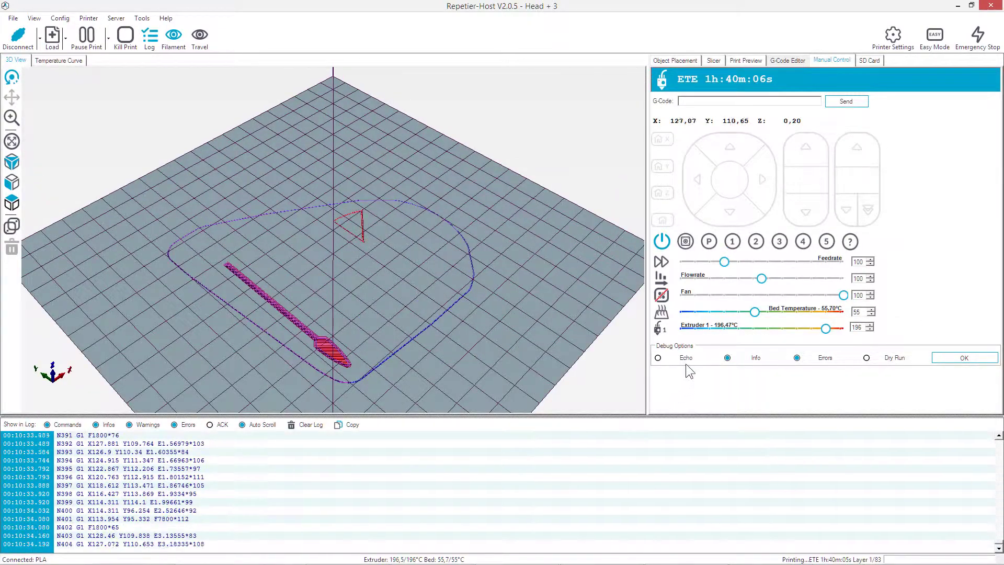
pyautogui.click(663, 360)
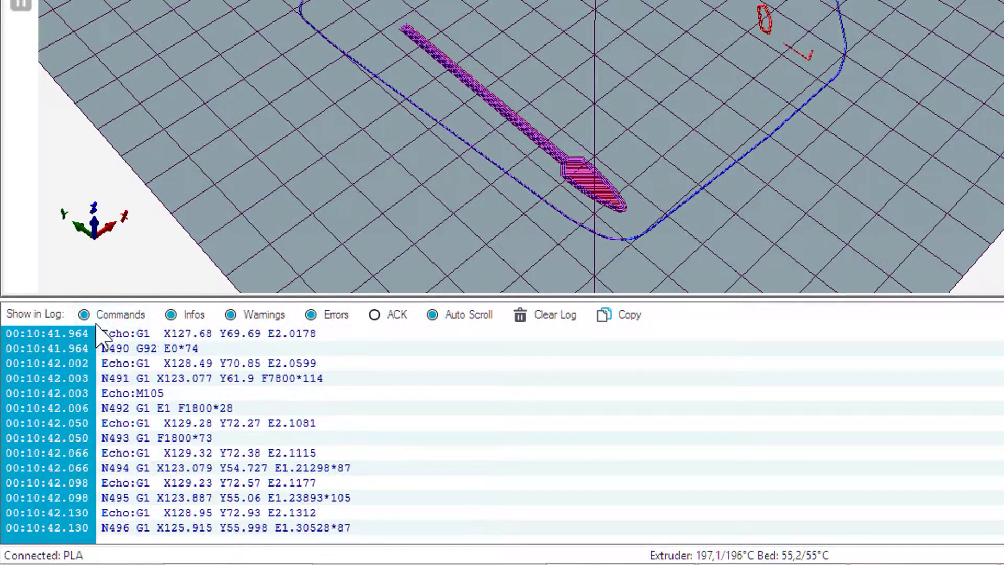
pyautogui.click(103, 318)
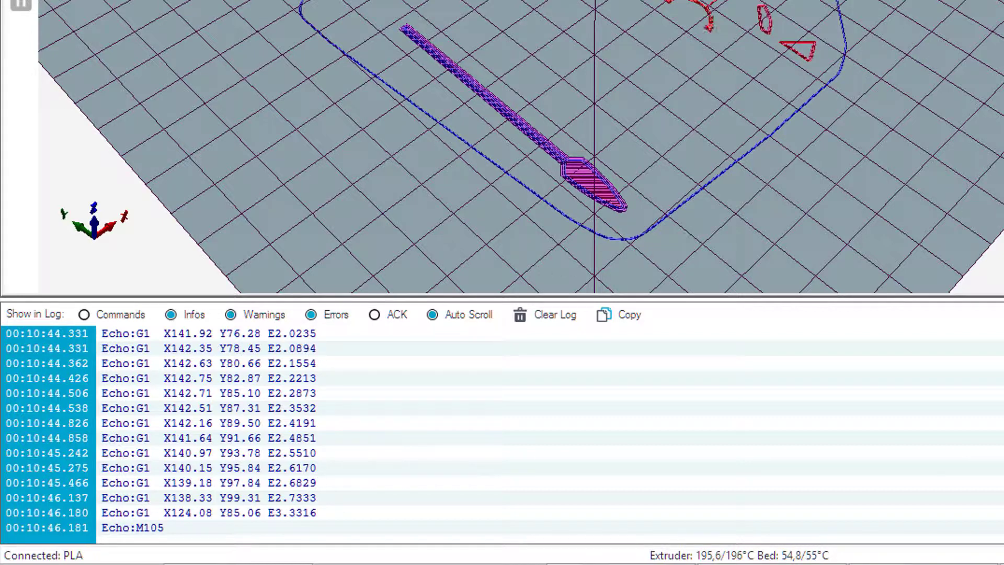
pyautogui.hotkey('ctrl', 'l')
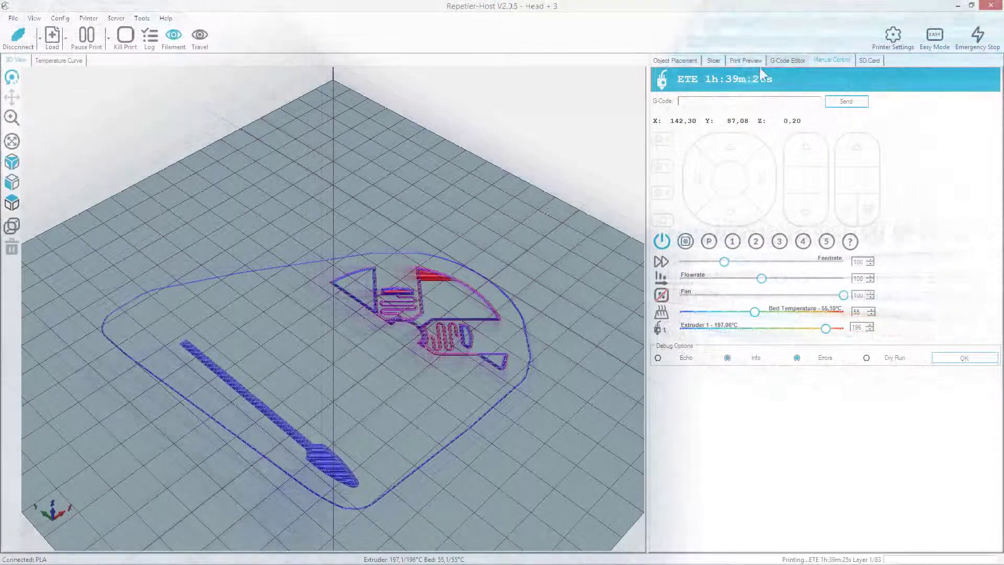
# Examine the sliced preview and the placed turtle parts, and browse the SquishyTurtle STL files without adding one.
pyautogui.click(745, 61)
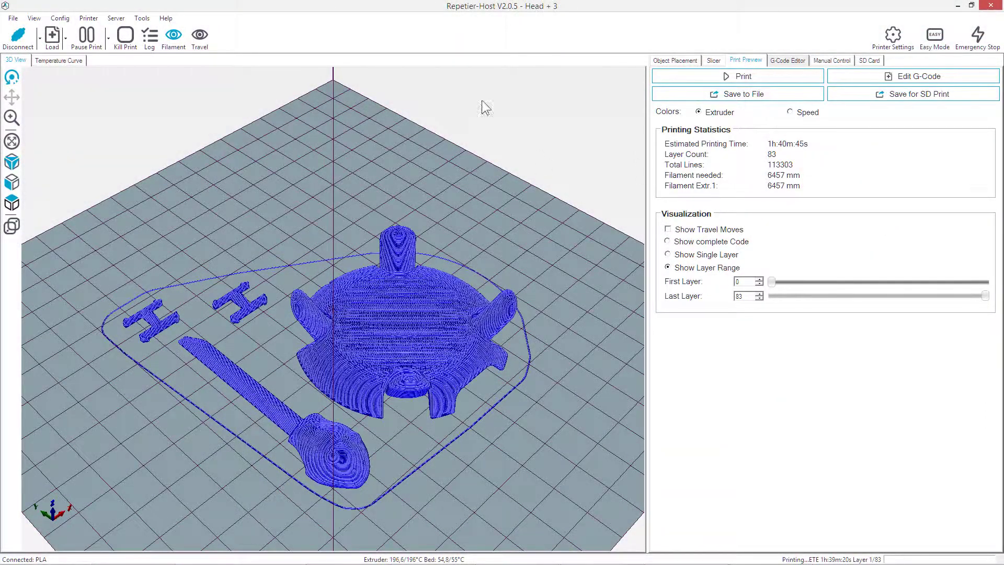
pyautogui.click(662, 62)
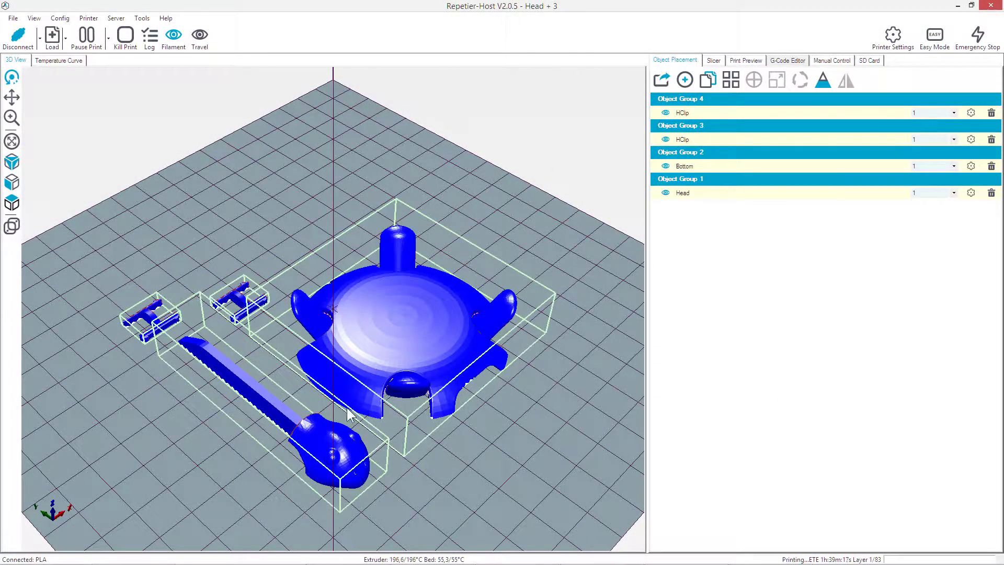
pyautogui.moveTo(360, 394); pyautogui.dragTo(410, 393)
pyautogui.moveTo(206, 397); pyautogui.dragTo(431, 402)
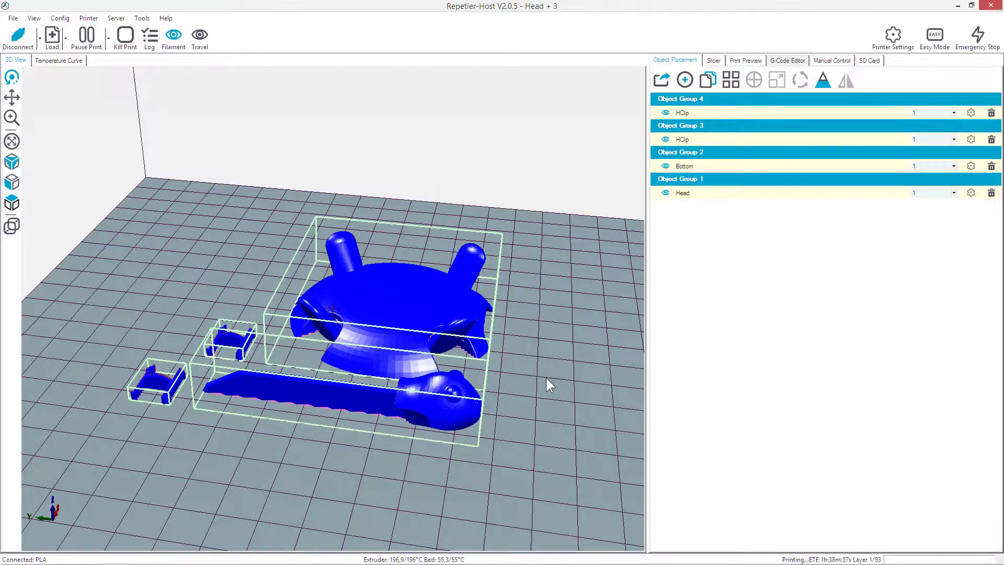
pyautogui.click(685, 79)
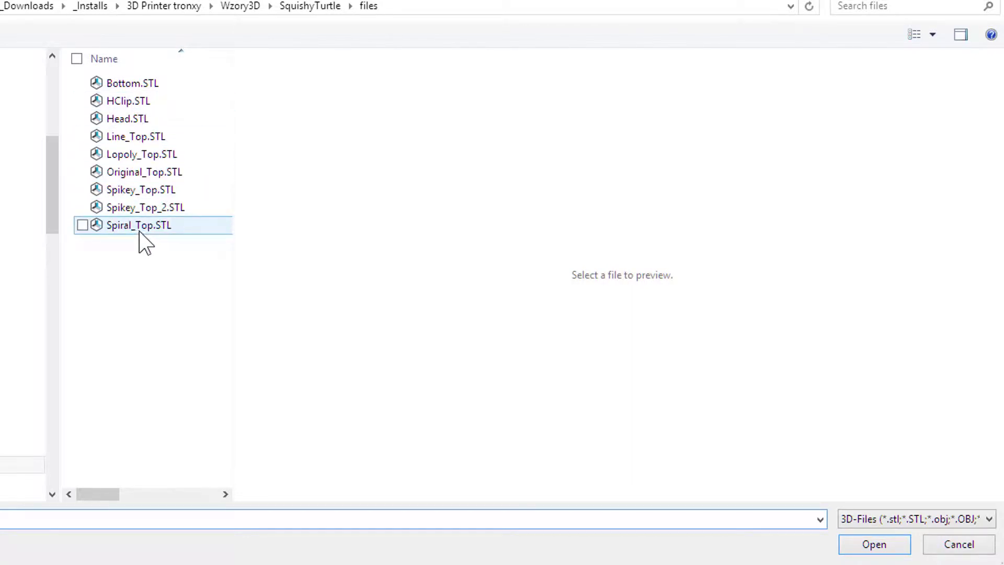
pyautogui.click(966, 547)
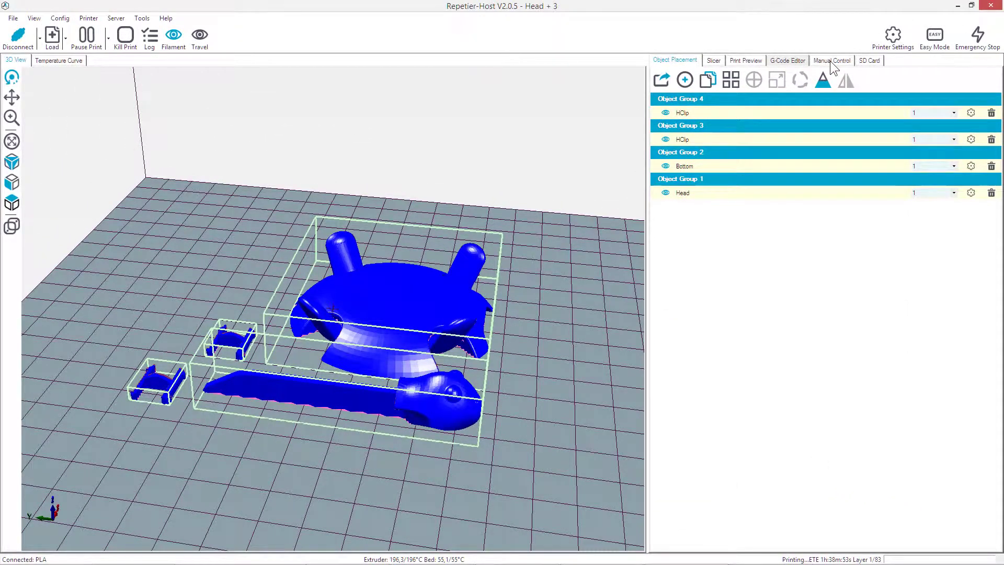
# Examine the live first-layer print from several angles and compare it with the complete print preview.
pyautogui.click(831, 61)
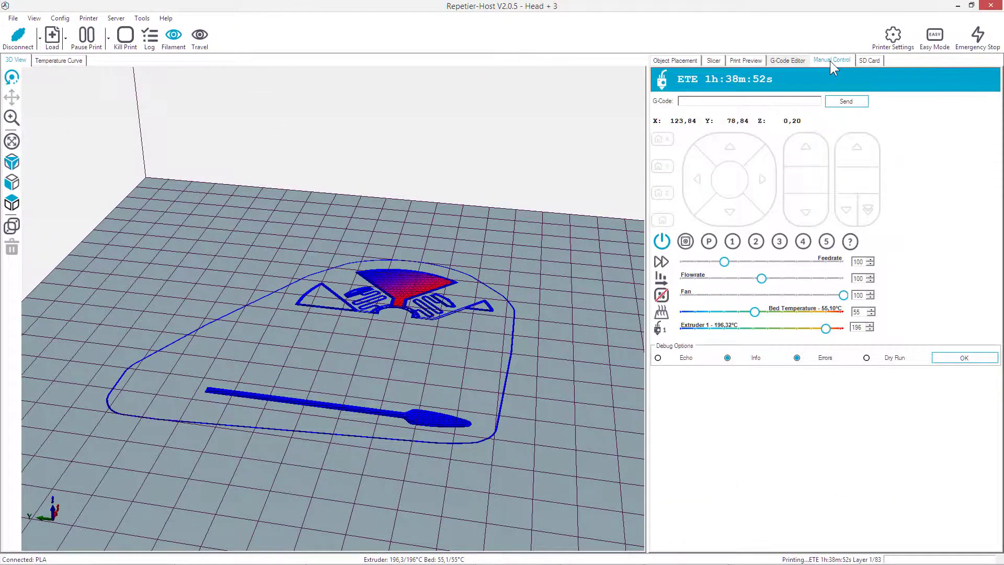
pyautogui.moveTo(554, 449); pyautogui.dragTo(371, 466)
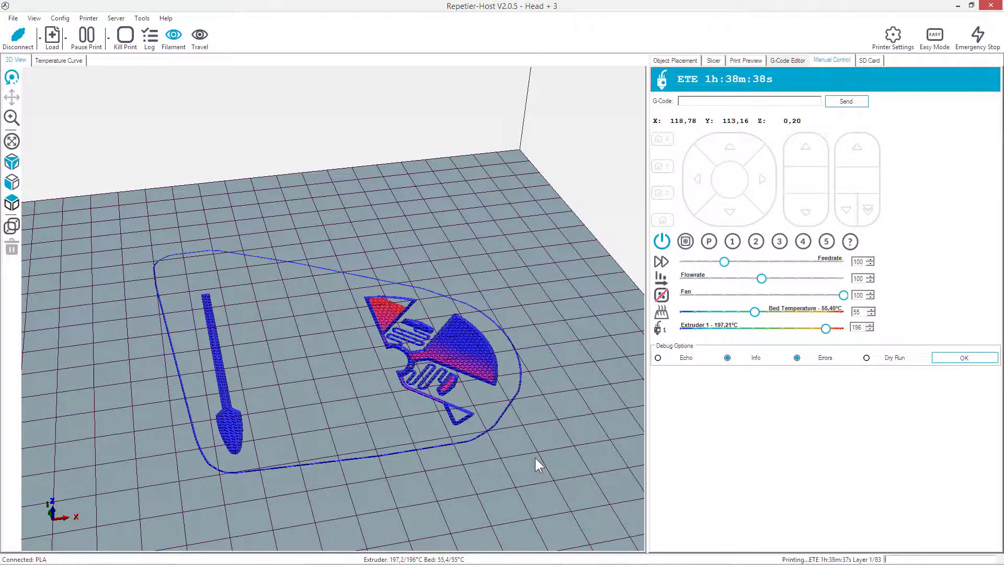
pyautogui.moveTo(436, 382); pyautogui.dragTo(383, 479)
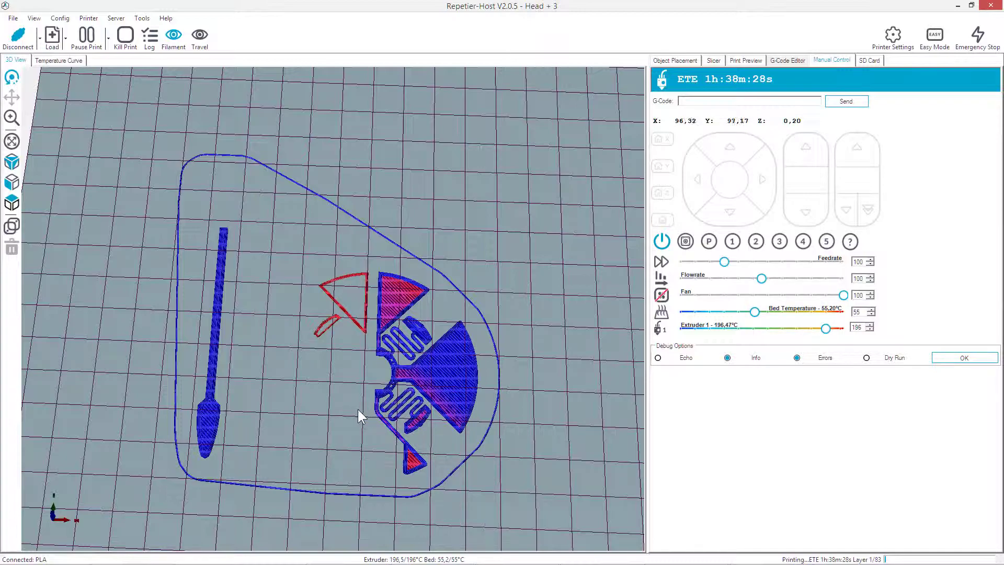
pyautogui.moveTo(358, 409); pyautogui.dragTo(527, 440)
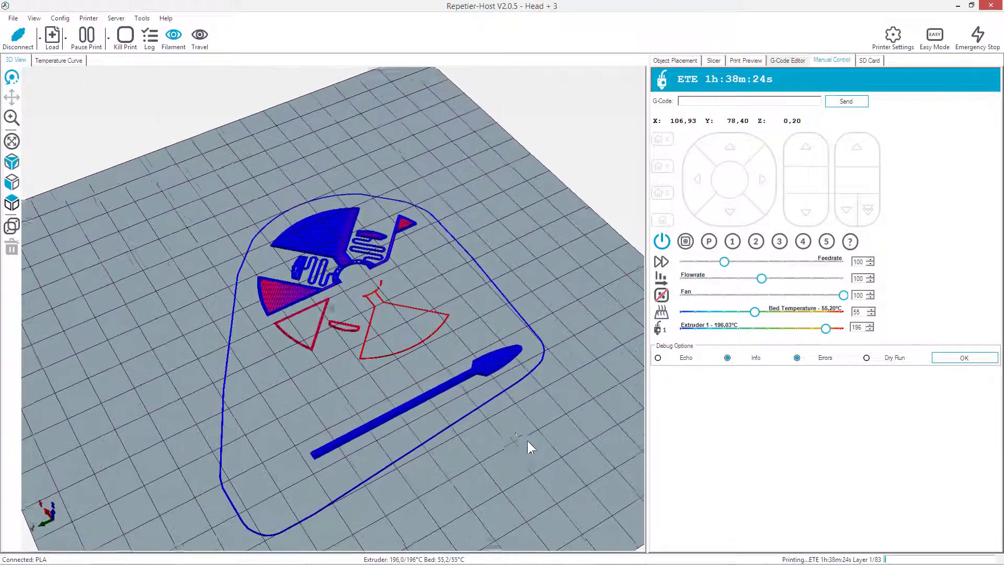
pyautogui.click(788, 60)
pyautogui.click(745, 61)
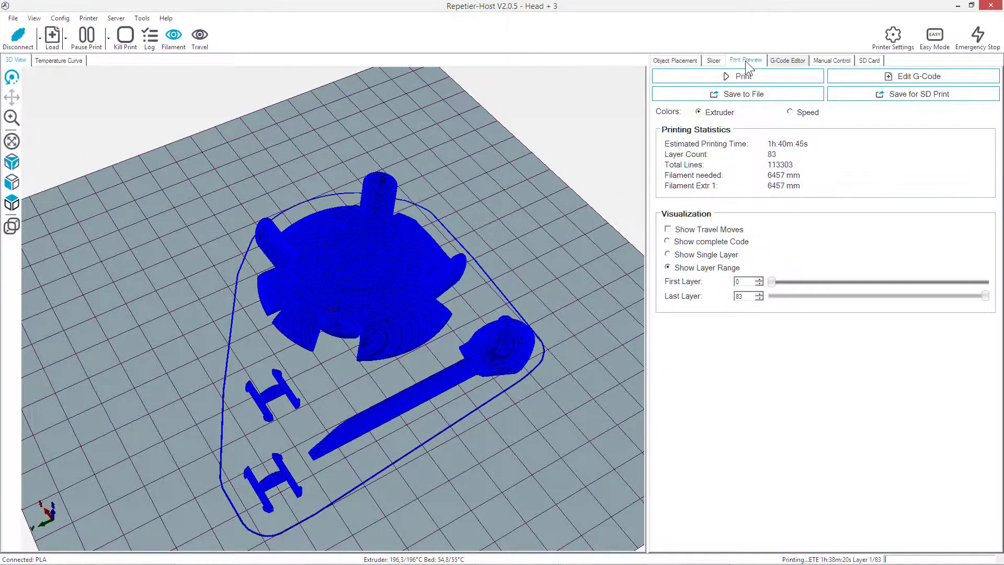
pyautogui.click(823, 59)
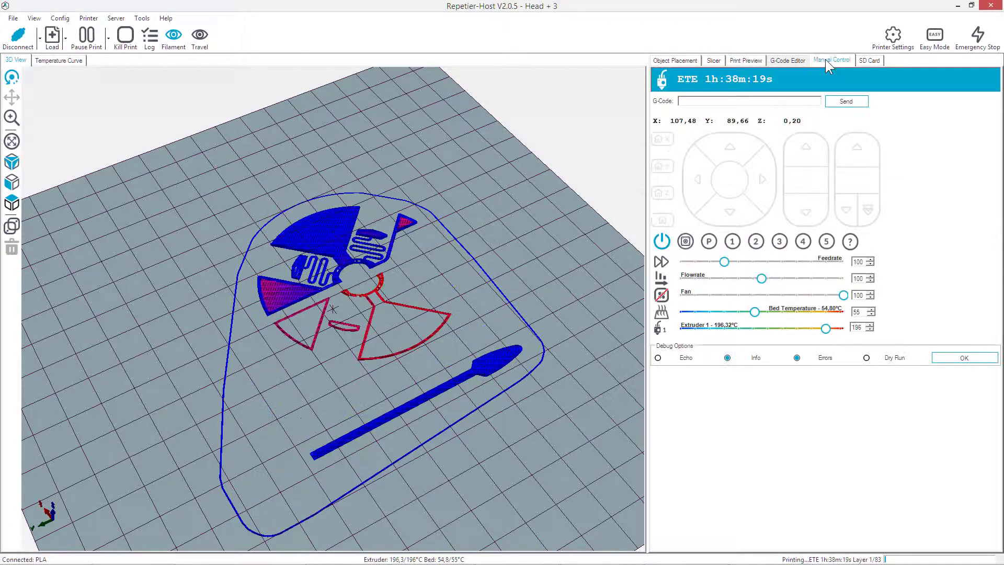
pyautogui.moveTo(362, 390); pyautogui.dragTo(343, 324)
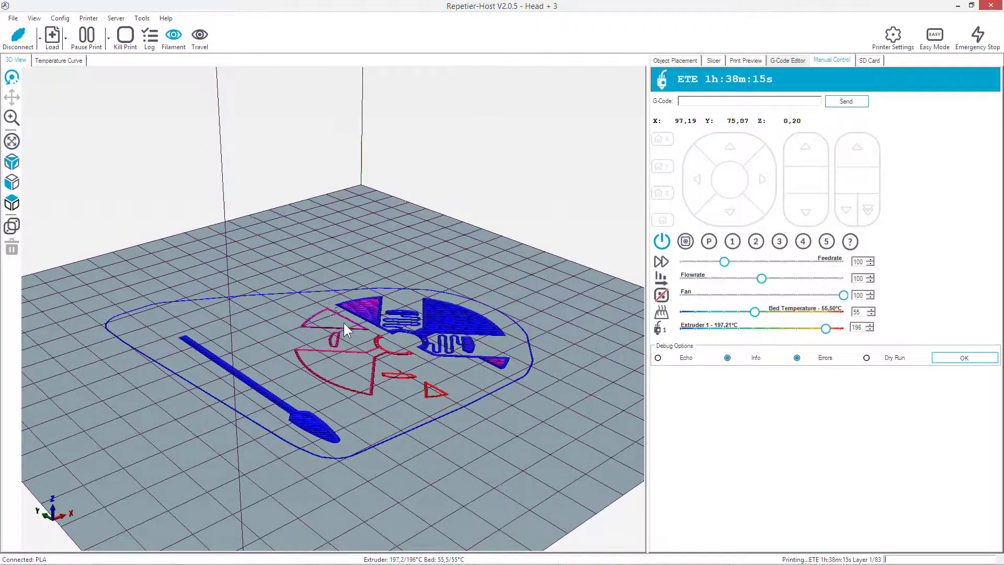